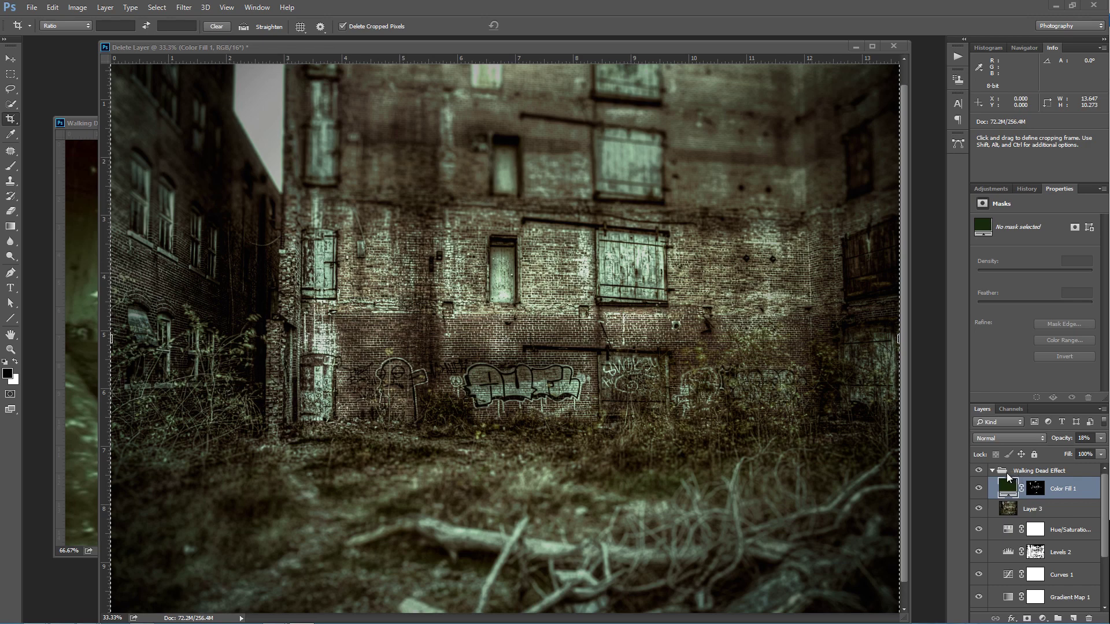
Toggle the Walking Dead Effect group off and on to compare the graded courtyard with the original
left_click(95, 122)
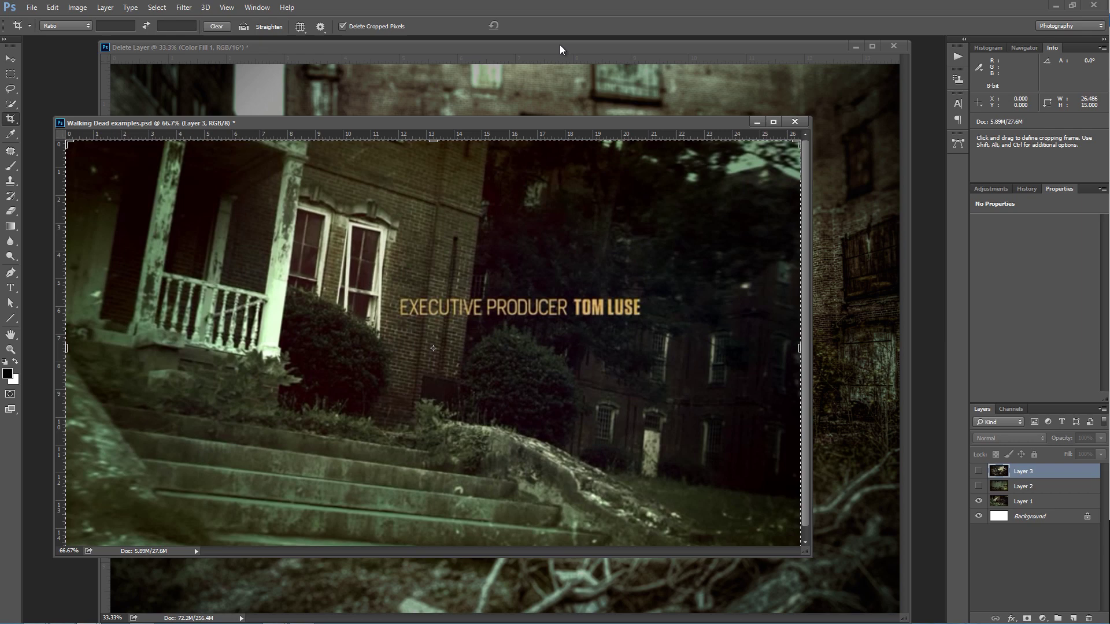
left_click(559, 44)
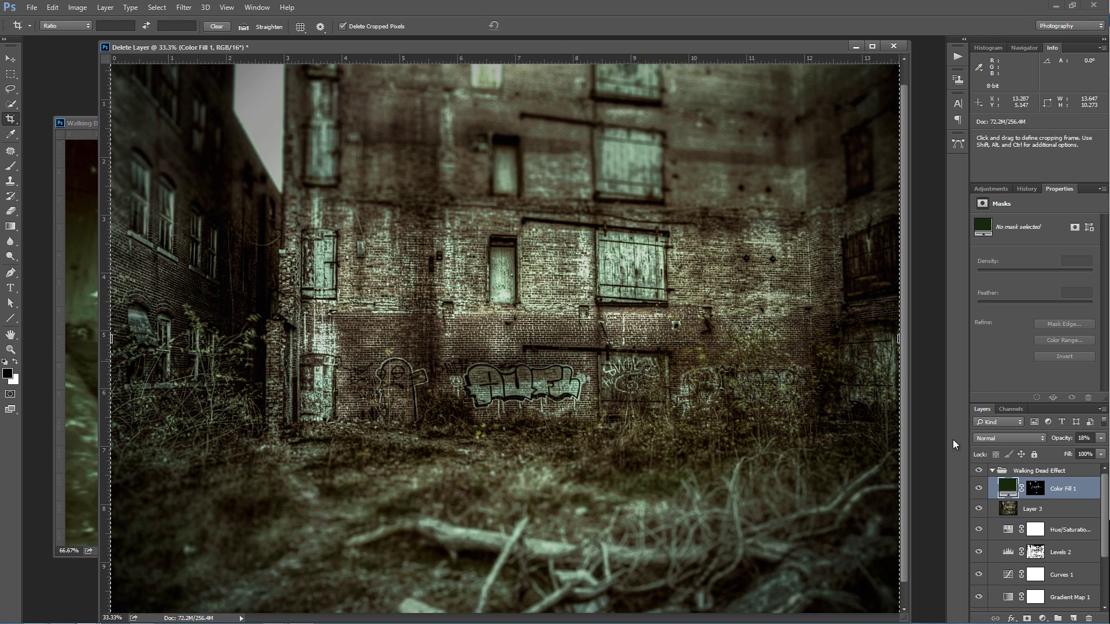
left_click(992, 471)
left_click(979, 470)
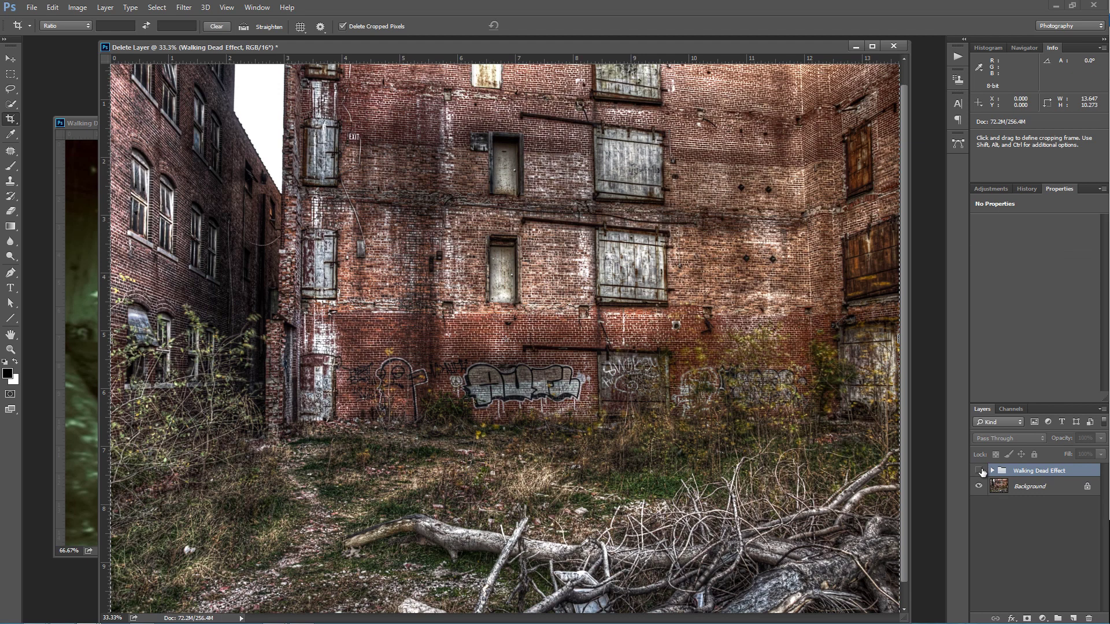
left_click(980, 471)
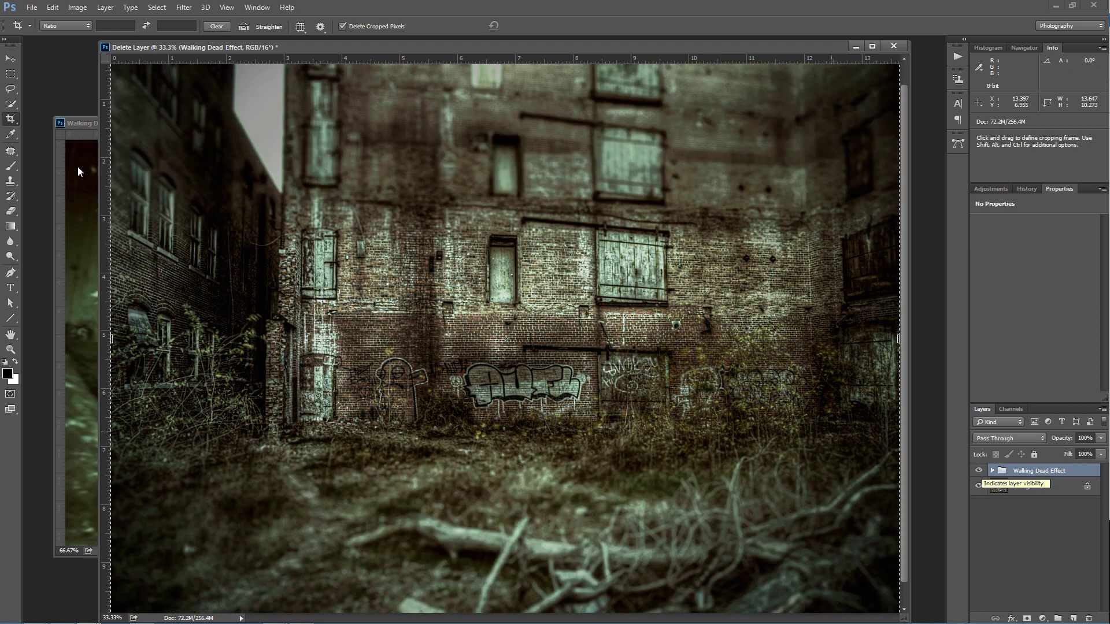
Browse the graffiti wall and ruined building reference stills, then move the reference window aside
left_click(77, 126)
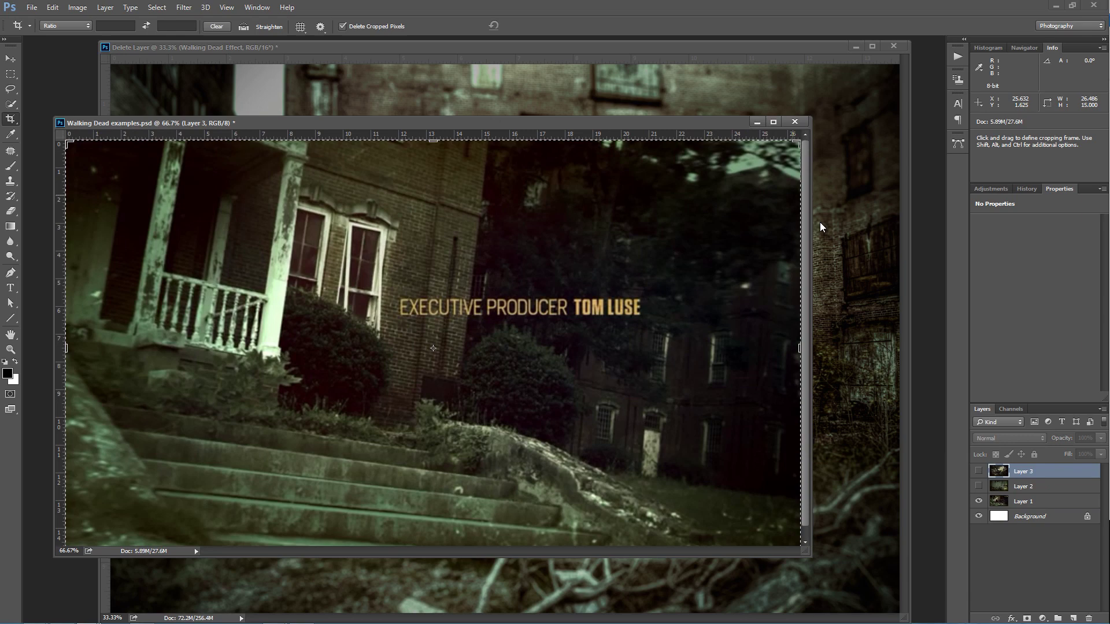
left_click(979, 485)
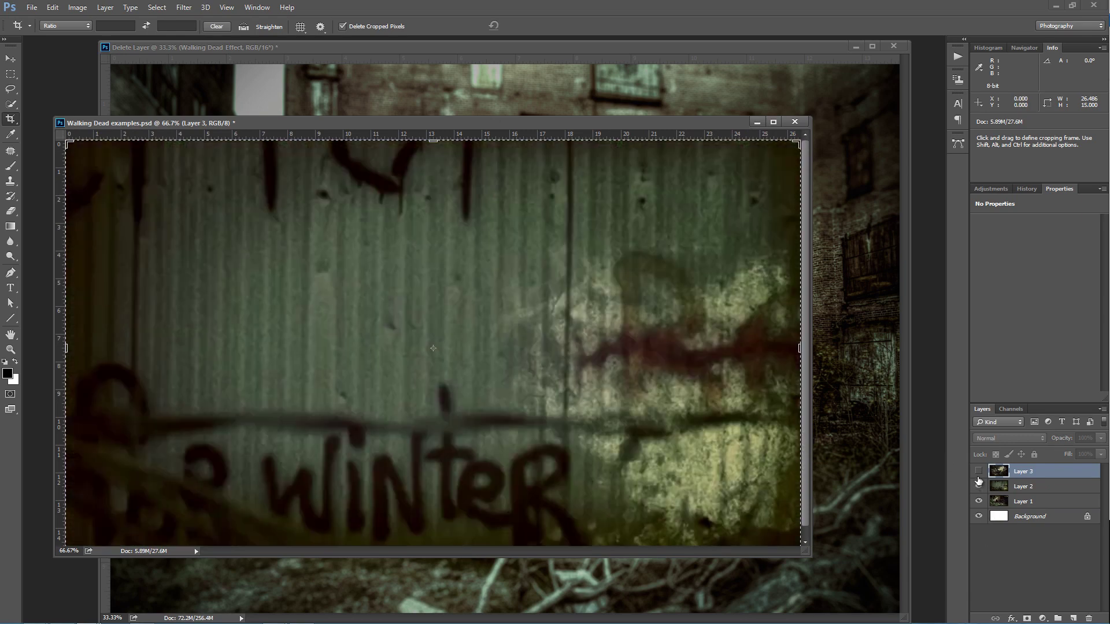
left_click(979, 472)
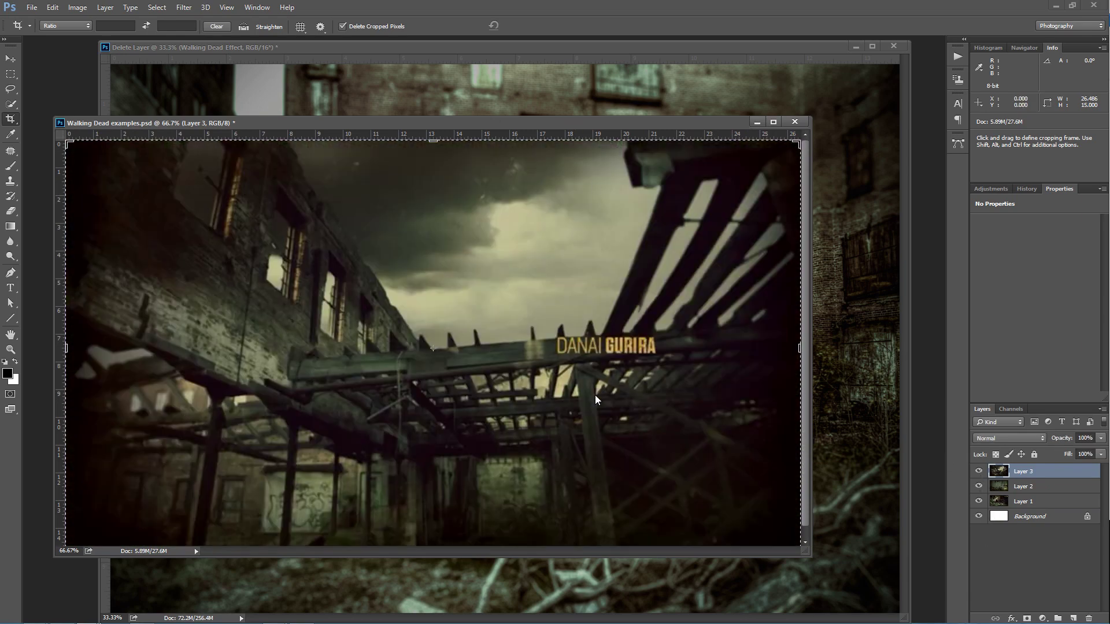
mouse_move(578, 123)
left_mouse_down()
mouse_move(584, 396)
mouse_move(586, 229)
mouse_move(570, 117)
left_mouse_up()
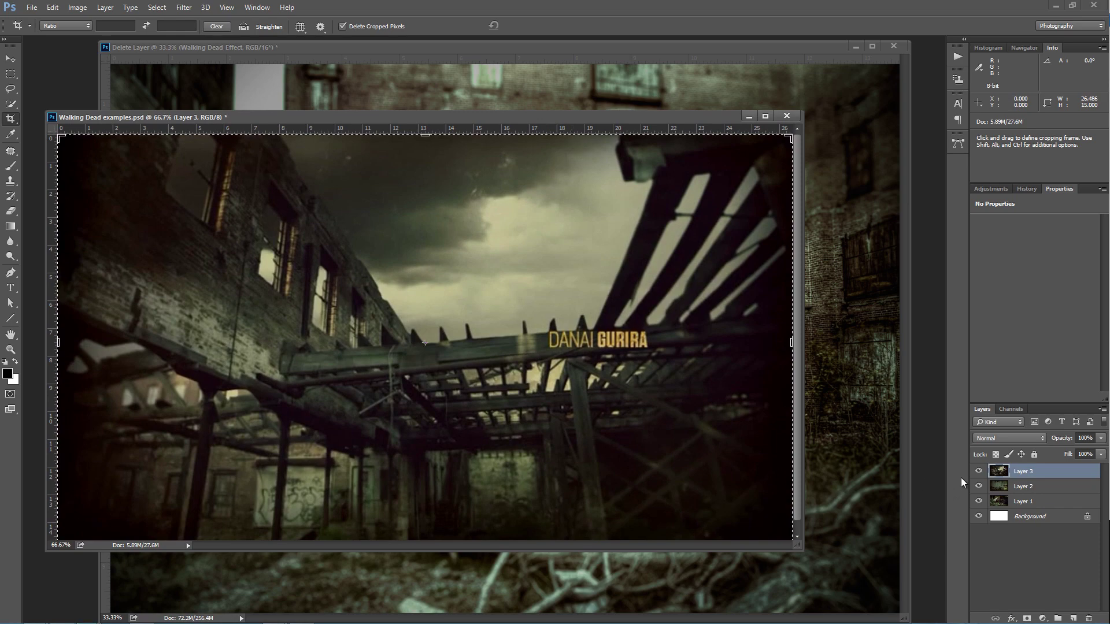
left_click(978, 471)
left_click(979, 486)
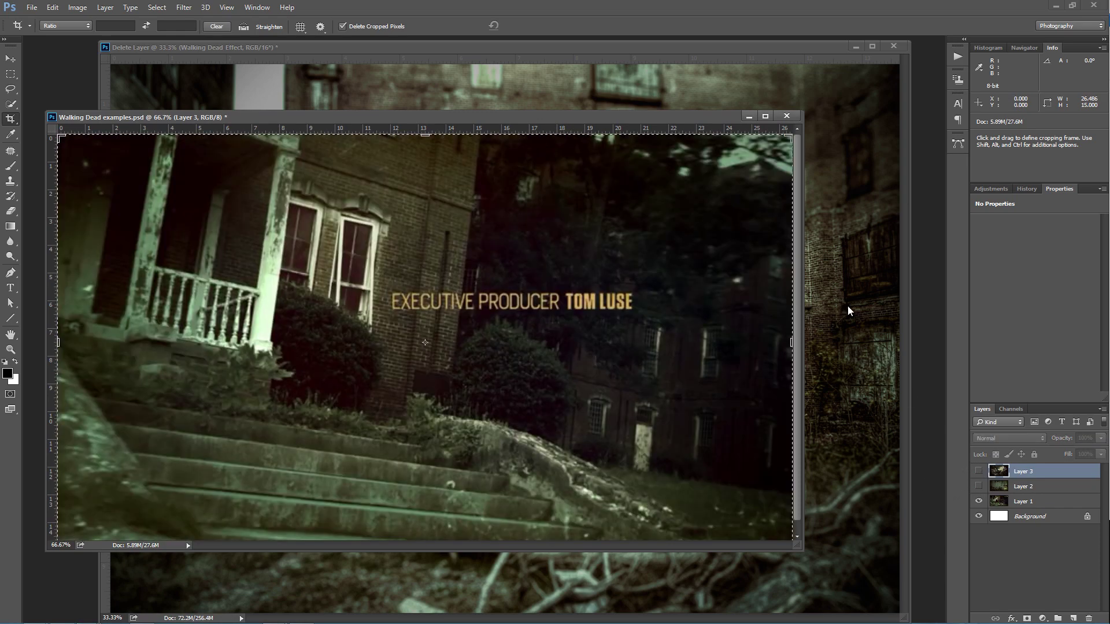
left_click_drag(590, 122, 552, 121)
left_click(564, 48)
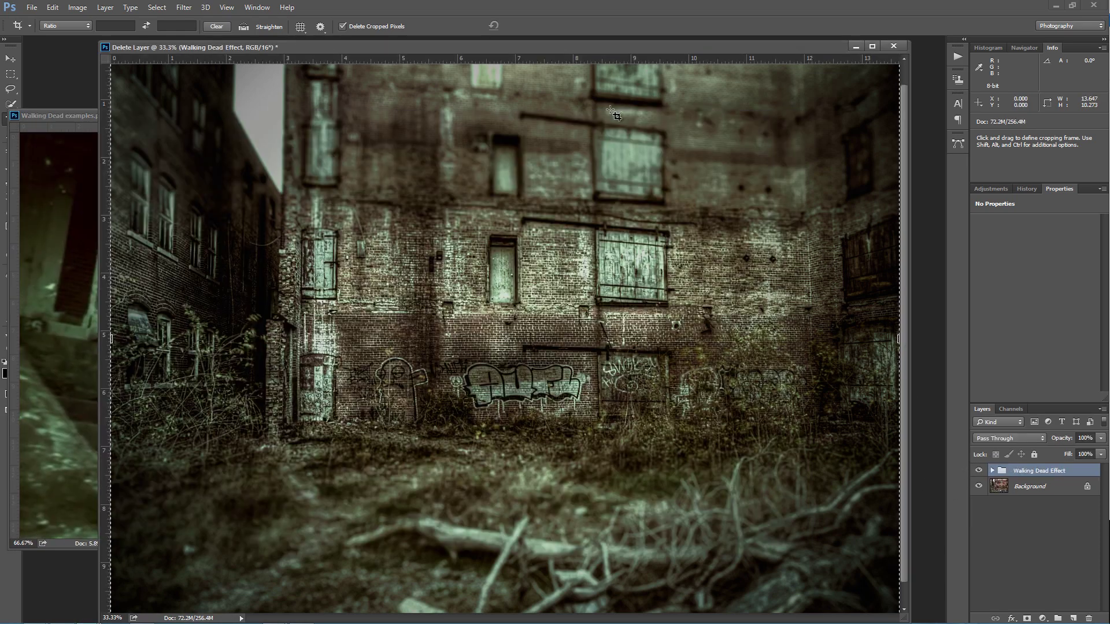
Delete the Walking Dead Effect group and compare the ungraded courtyard with the reference stills
key("Delete")
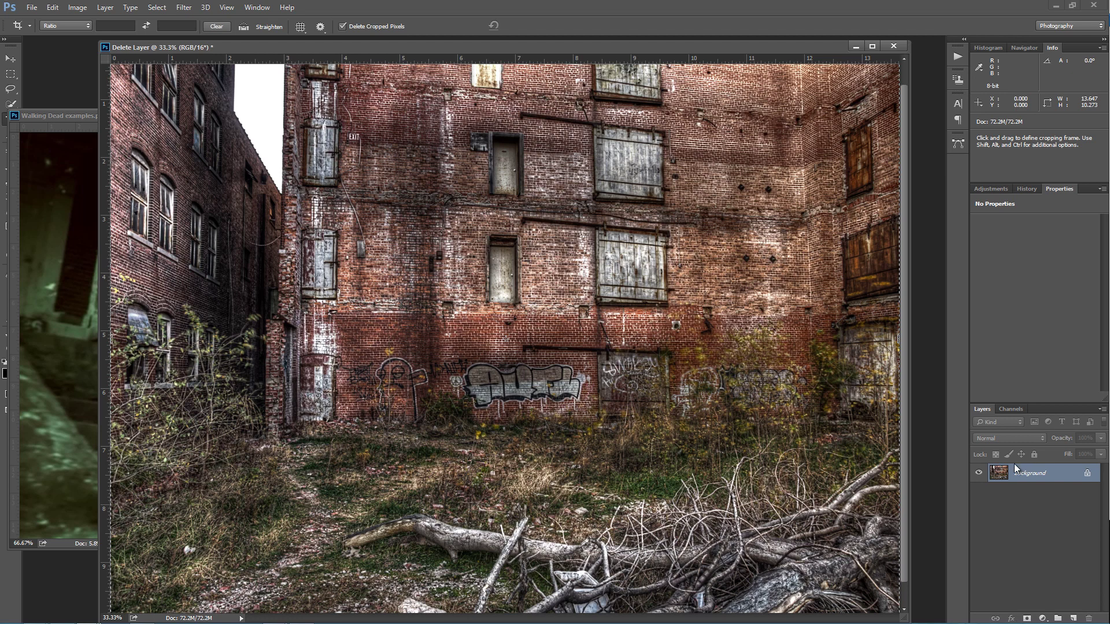
left_click(95, 113)
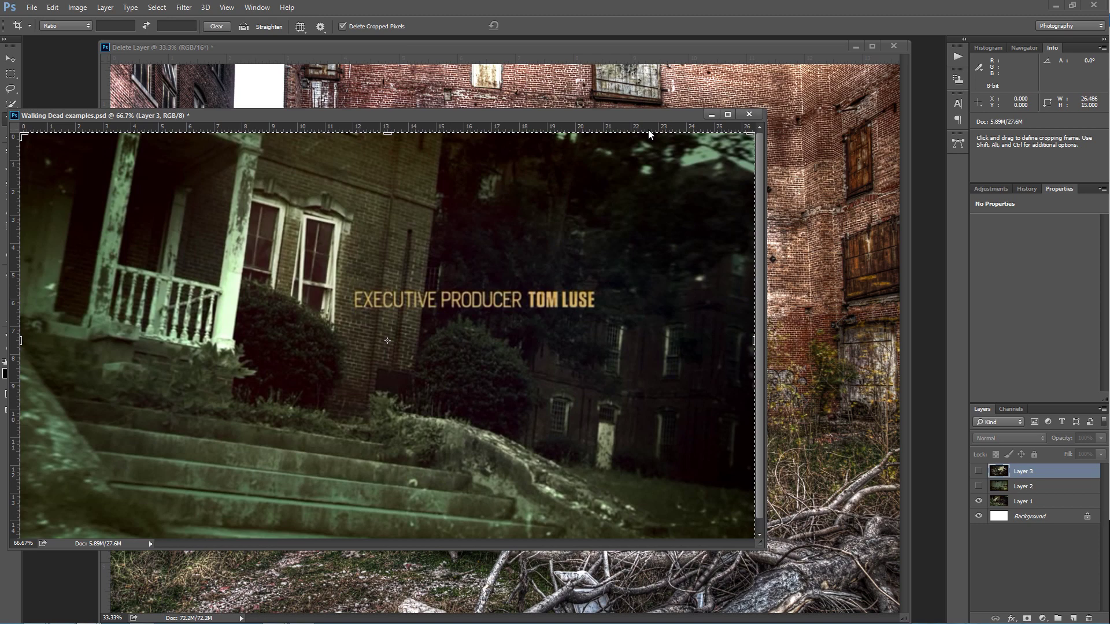
left_click(629, 51)
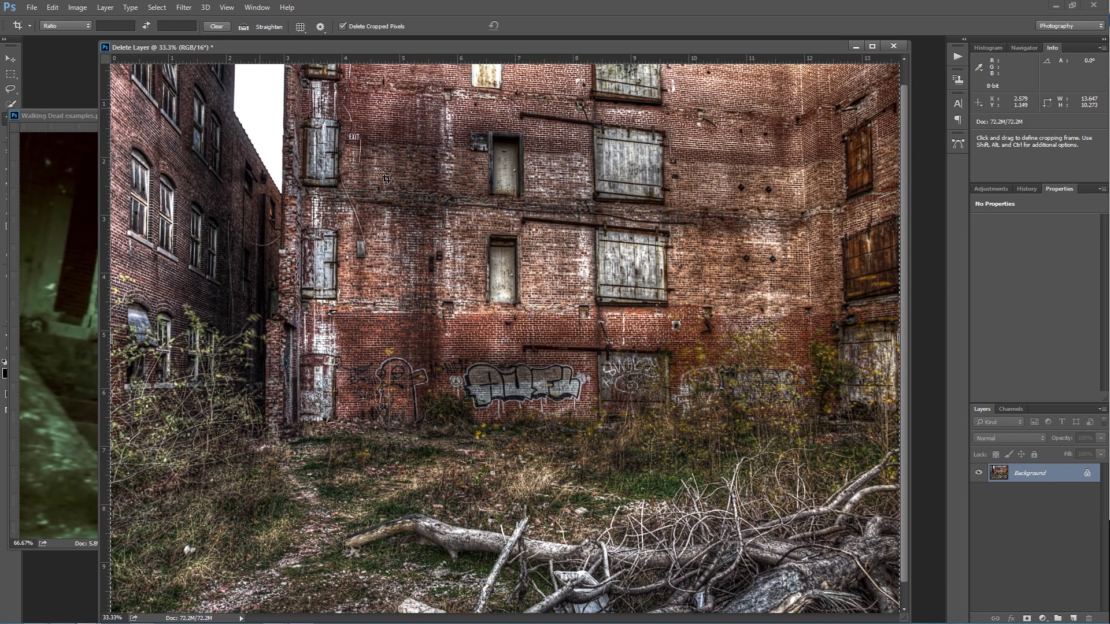
left_click(46, 115)
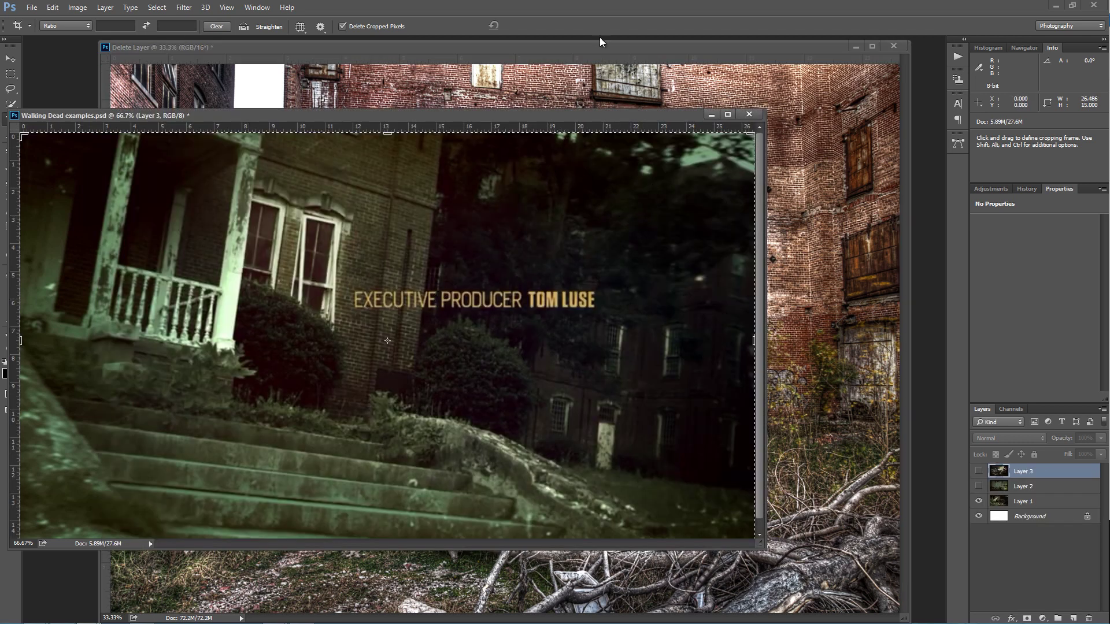
Apply a Tilt-Shift blur from the Blur Gallery to the courtyard's Layer 1 copy
left_click(610, 61)
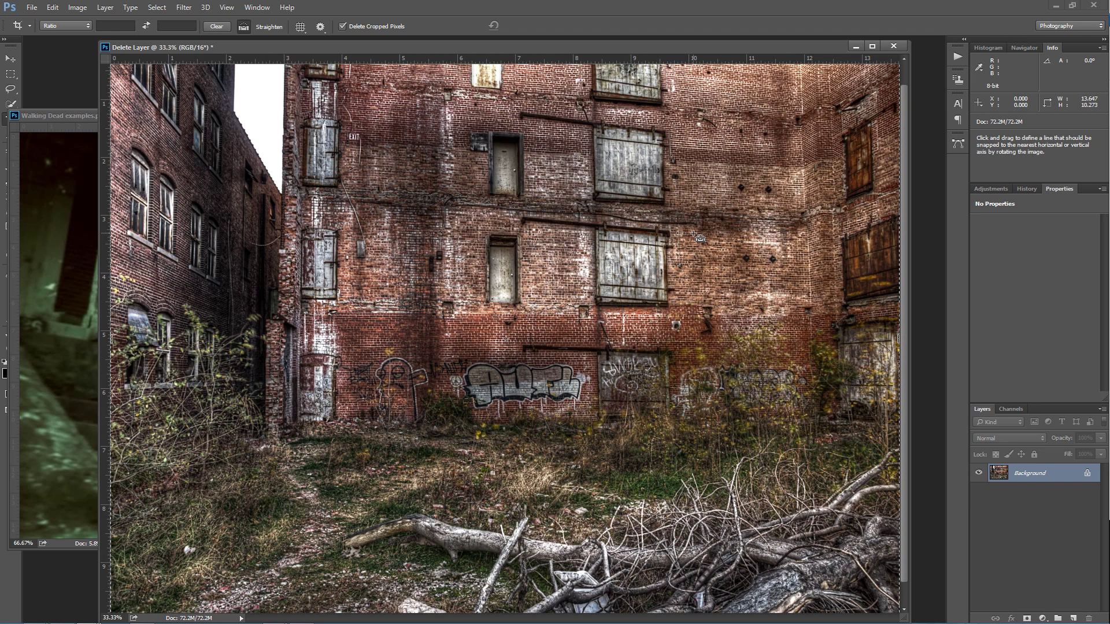
left_click(183, 8)
mouse_move(212, 150)
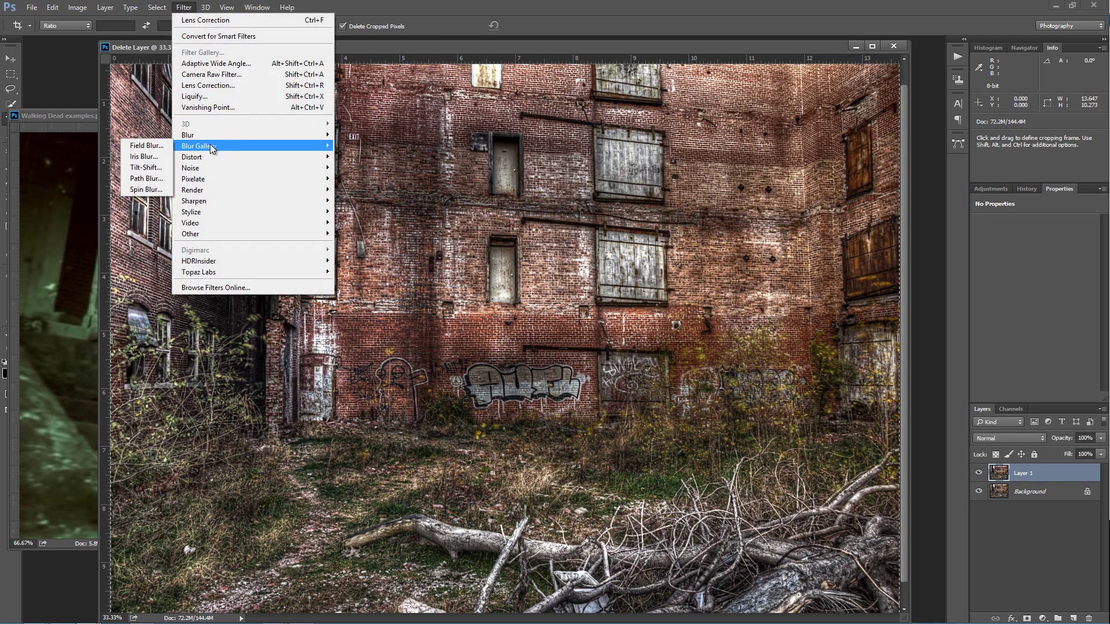
left_click(147, 168)
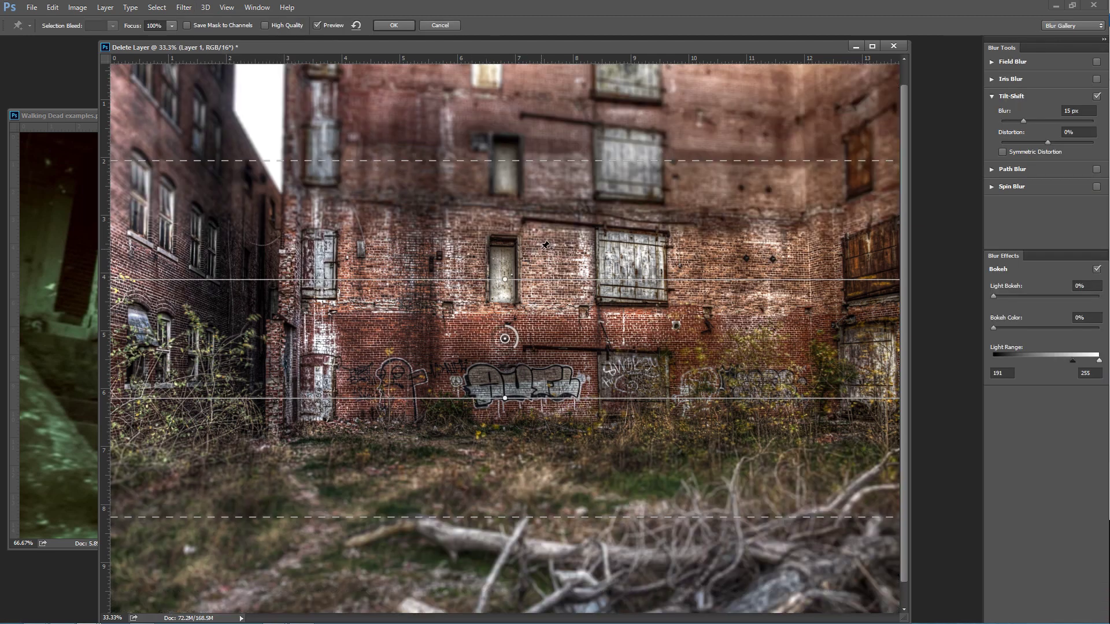
key("Escape")
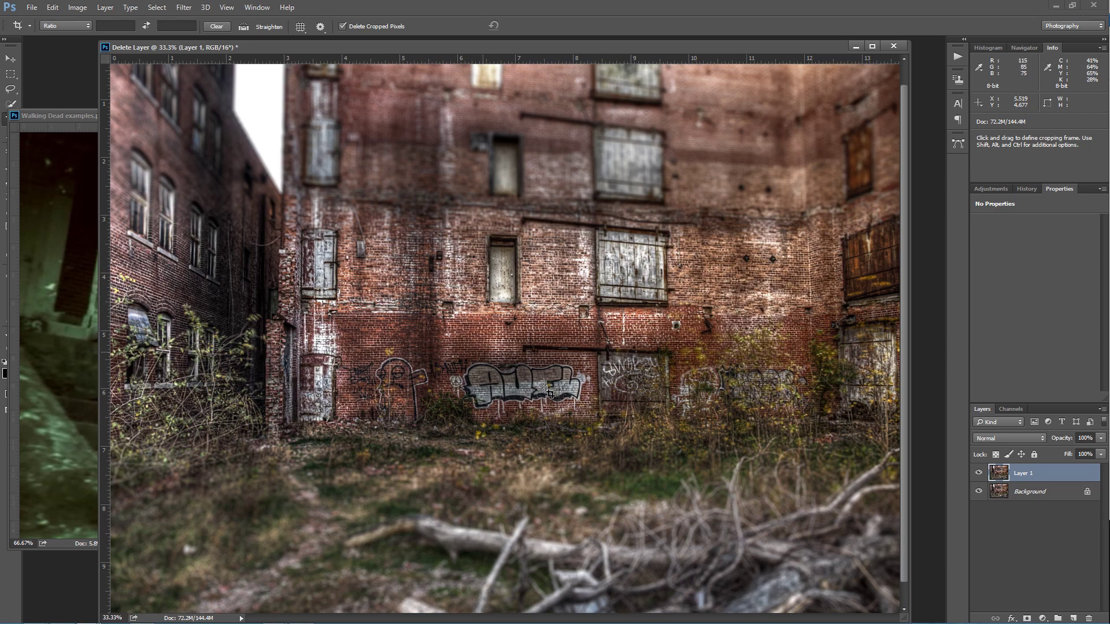
left_click(61, 118)
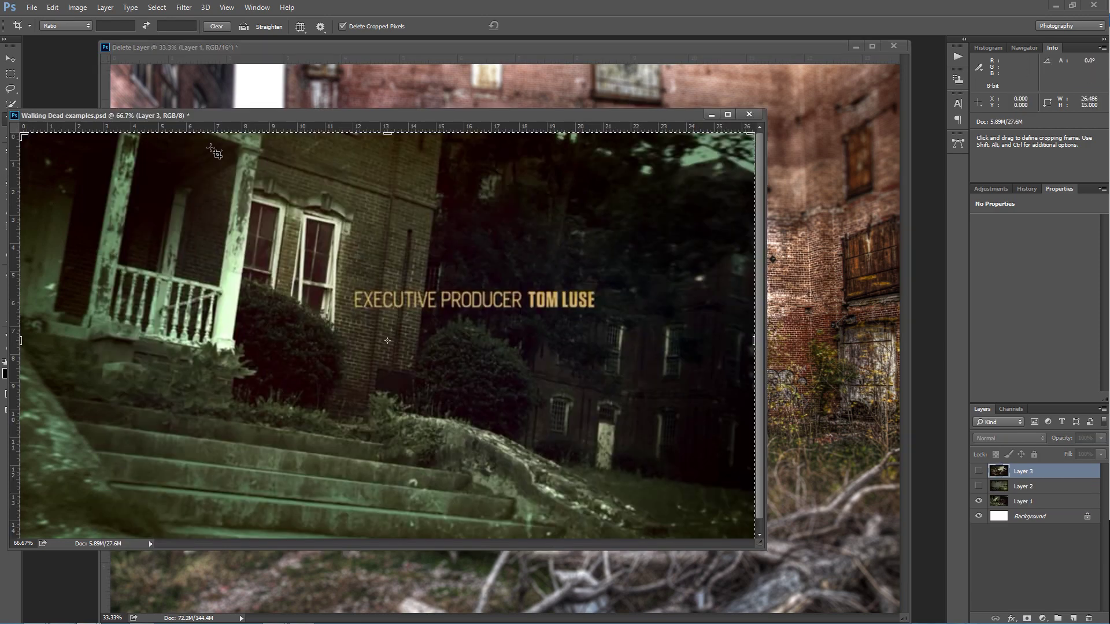
Fill a new Layer 2 with black and blend it in Color mode at about 41% opacity
left_click(620, 47)
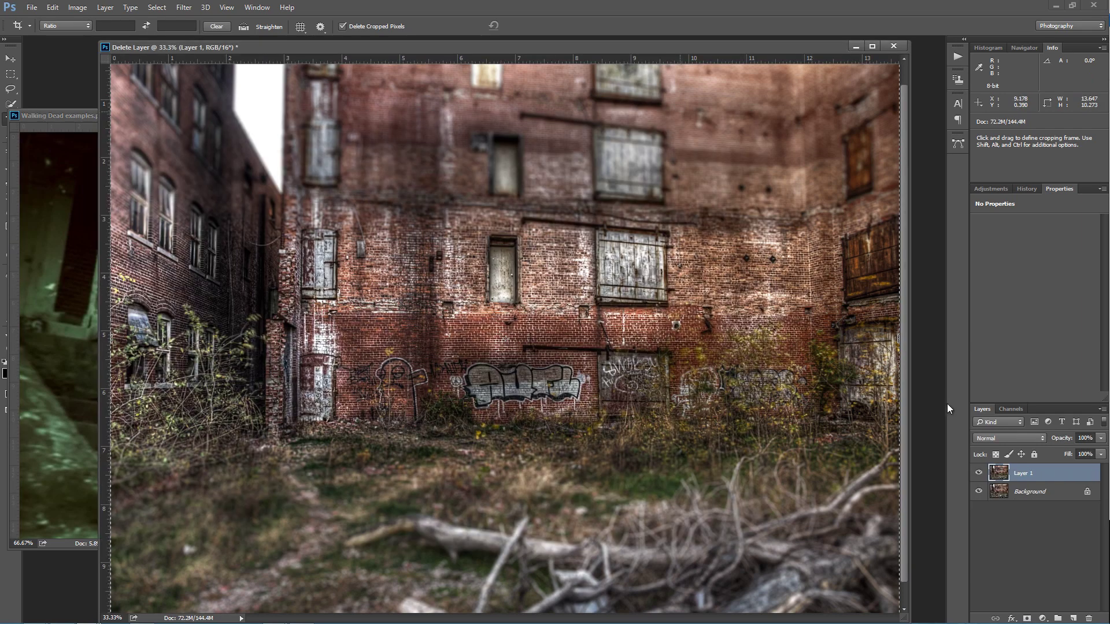
left_click(1073, 619)
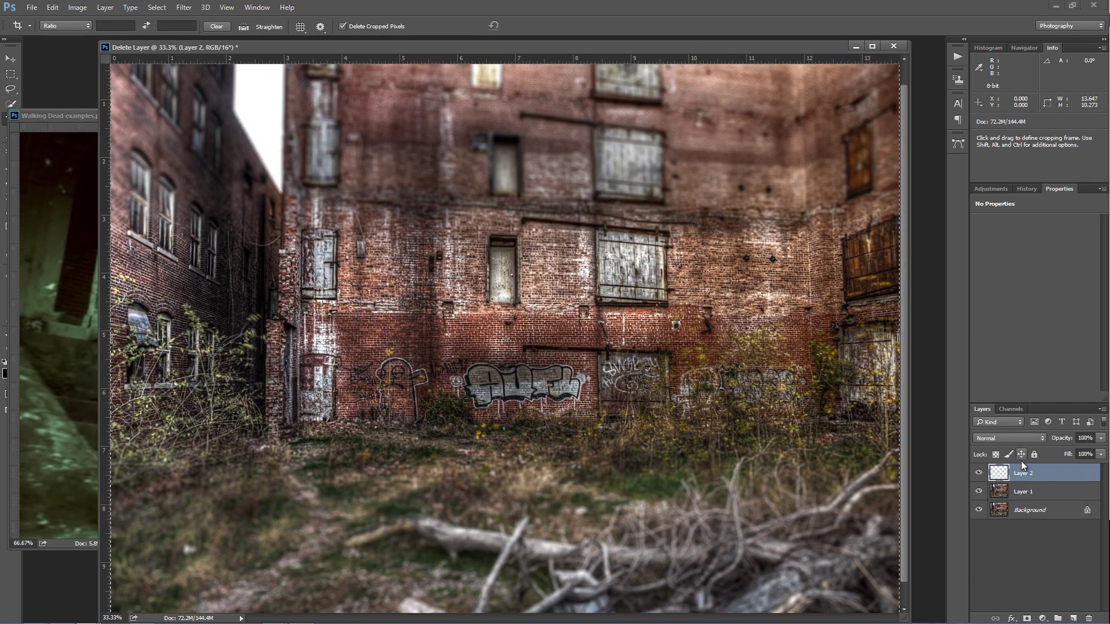
key("shift+F5")
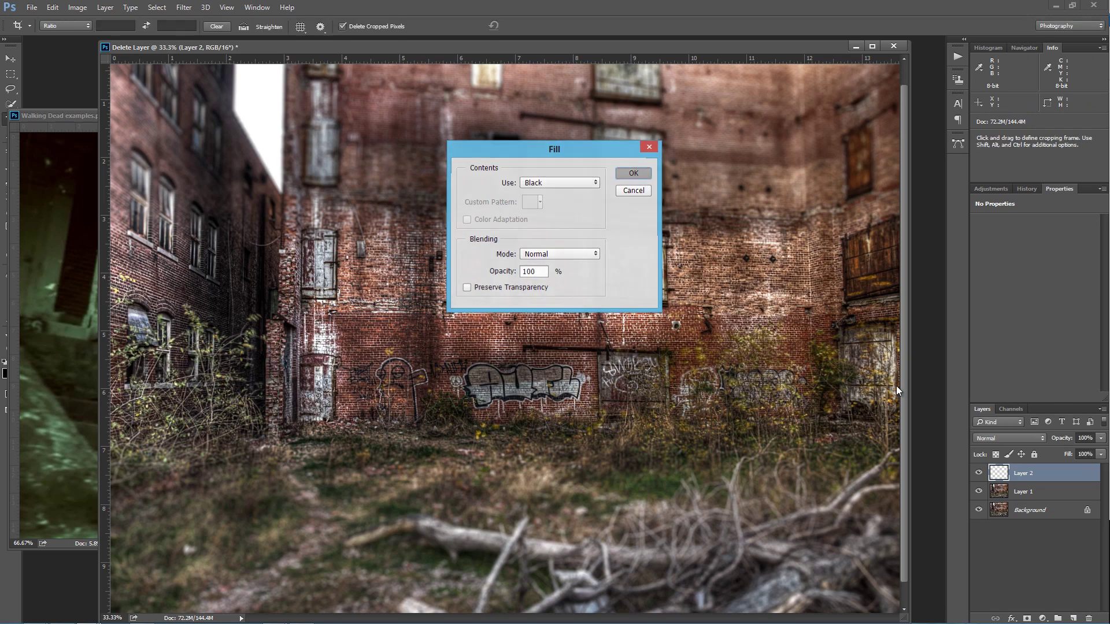
key("Return")
left_click(1009, 438)
left_click(1017, 426)
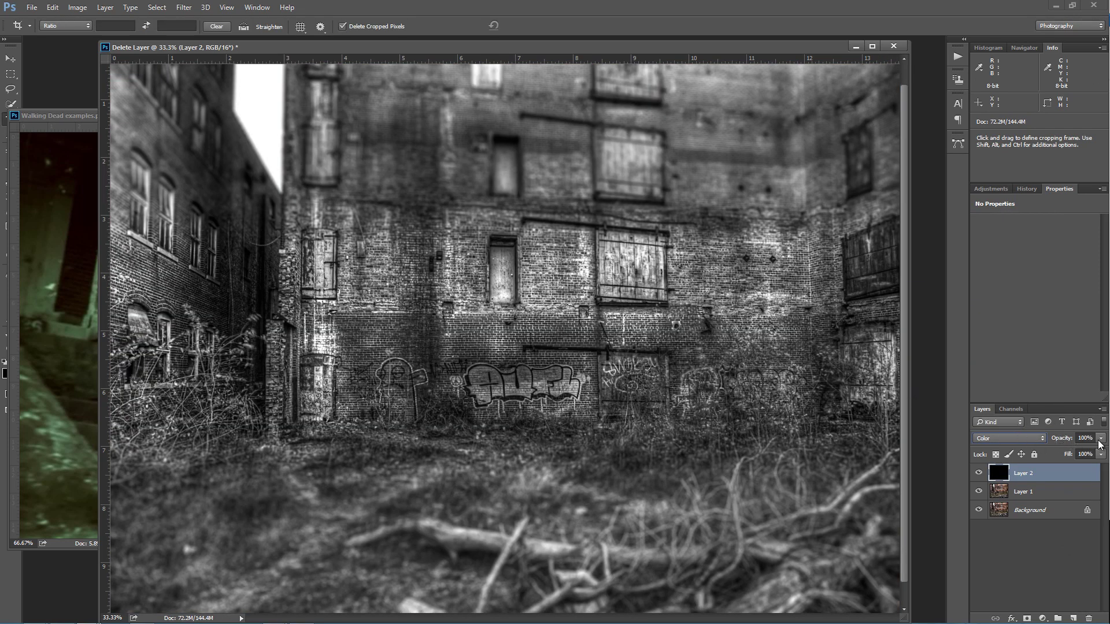
left_click_drag(1100, 444, 1066, 455)
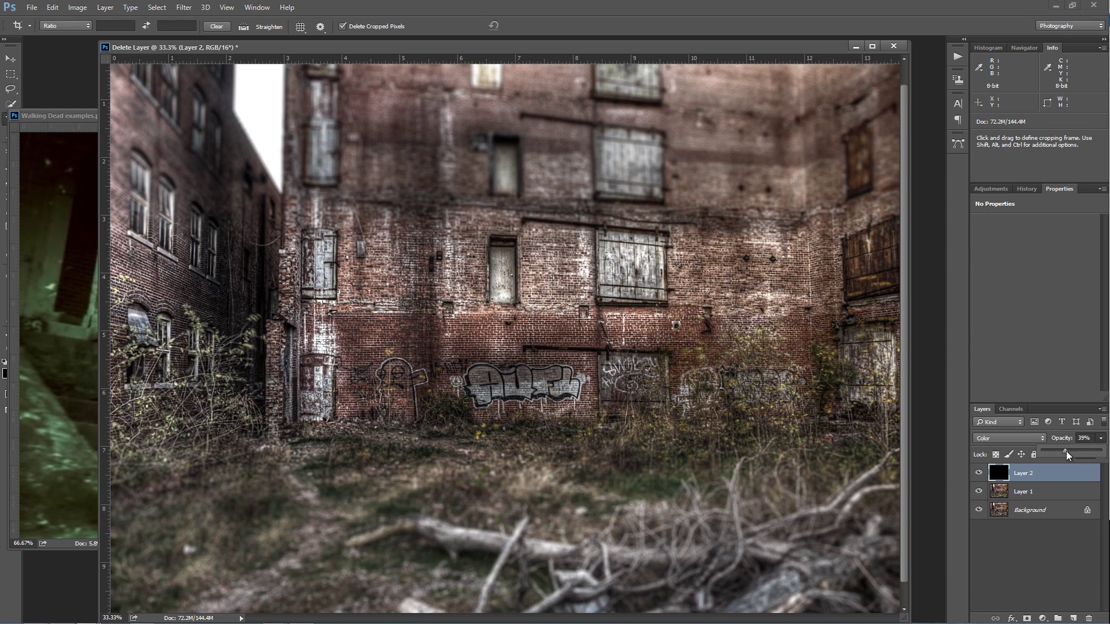
left_click(985, 474)
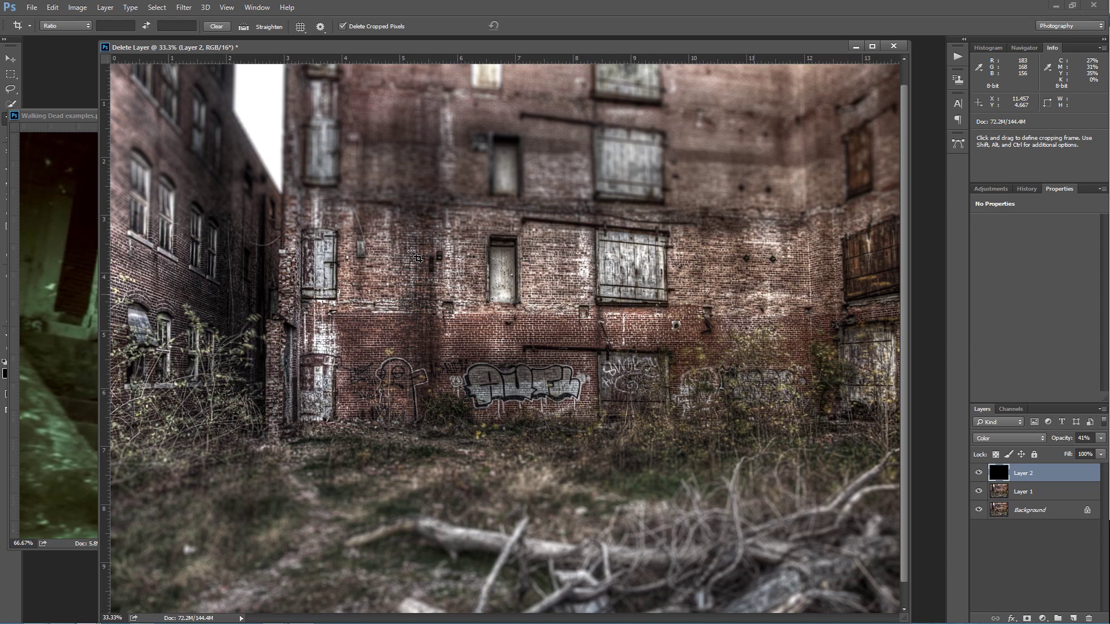
left_click(94, 118)
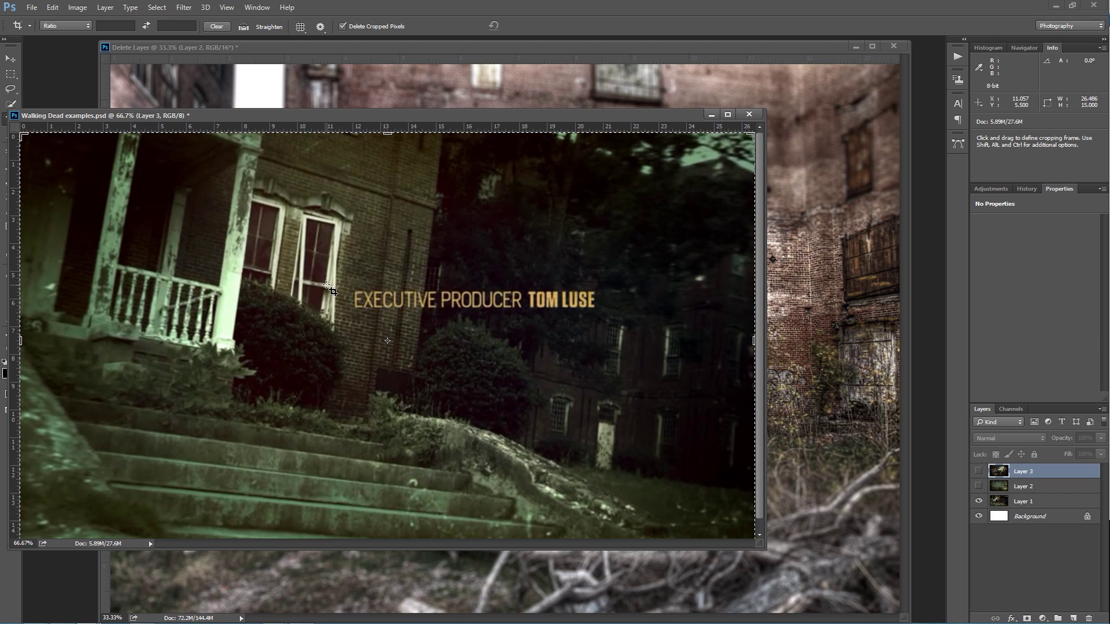
Add a Levels layer with RGB inputs 9/245 and the Green white point at 226
left_click(379, 48)
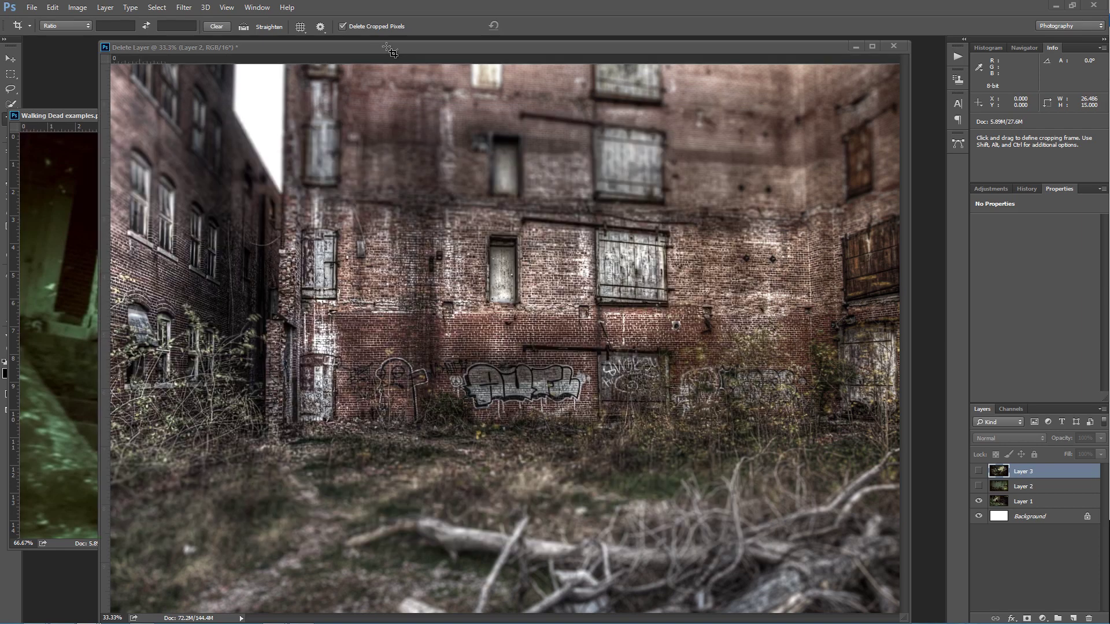
left_click(1043, 619)
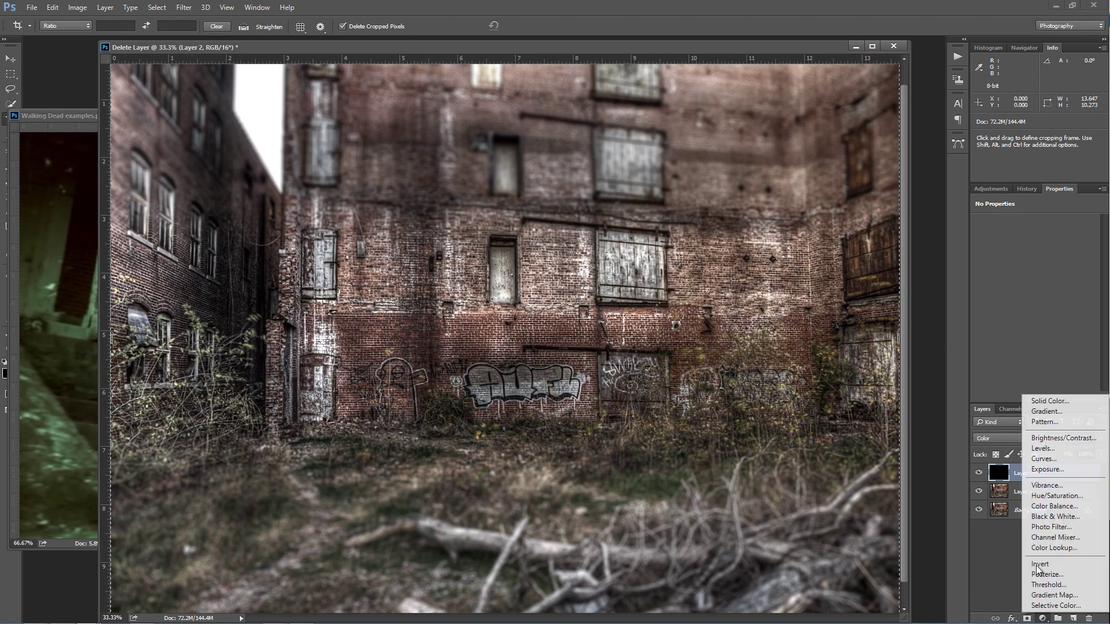
left_click(1039, 450)
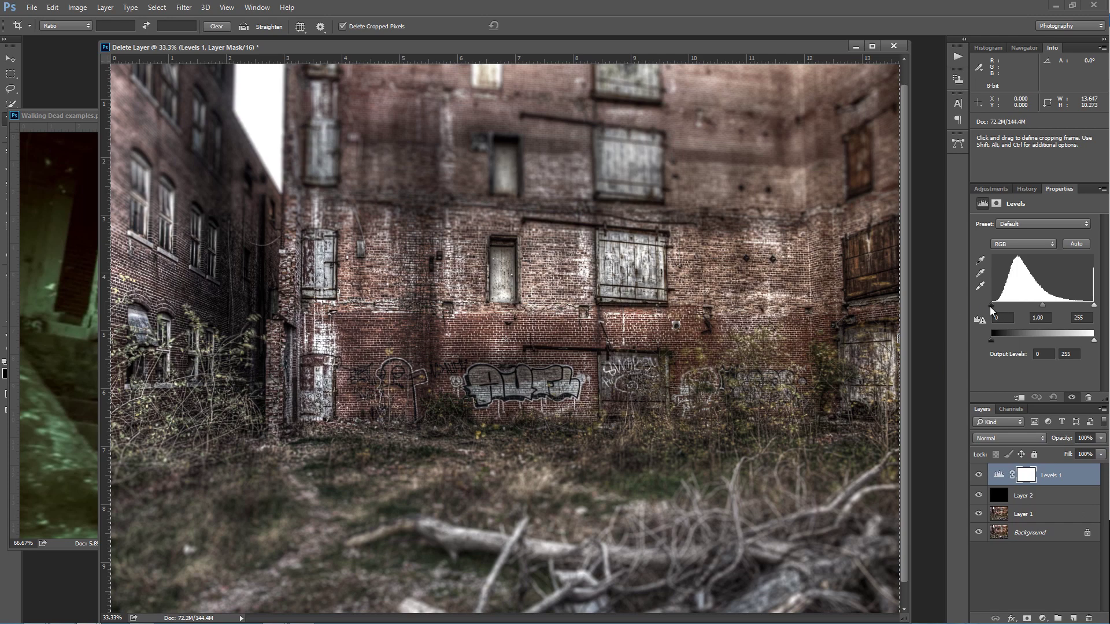
left_click_drag(991, 307, 993, 309)
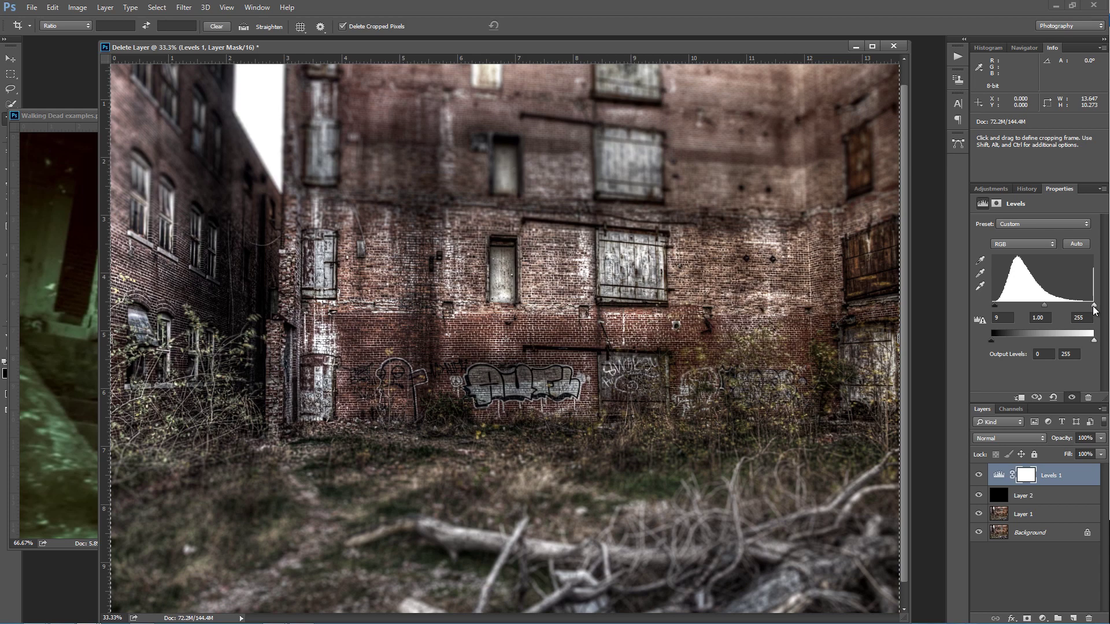
left_click_drag(1095, 310, 1089, 306)
left_click(1023, 244)
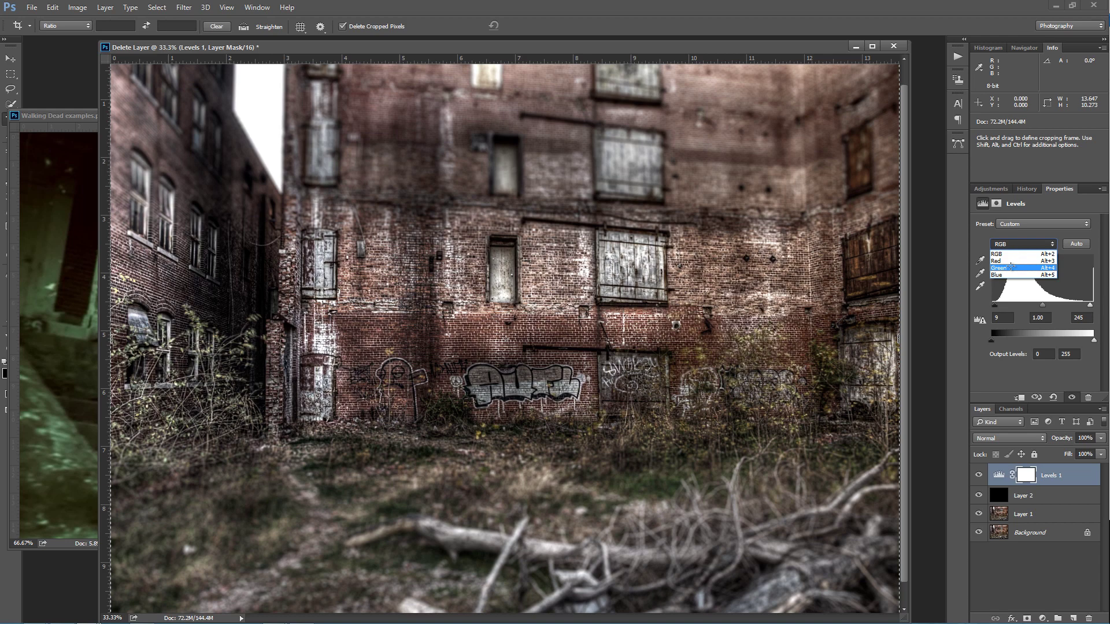
left_click(1011, 267)
left_click_drag(1096, 311, 1083, 310)
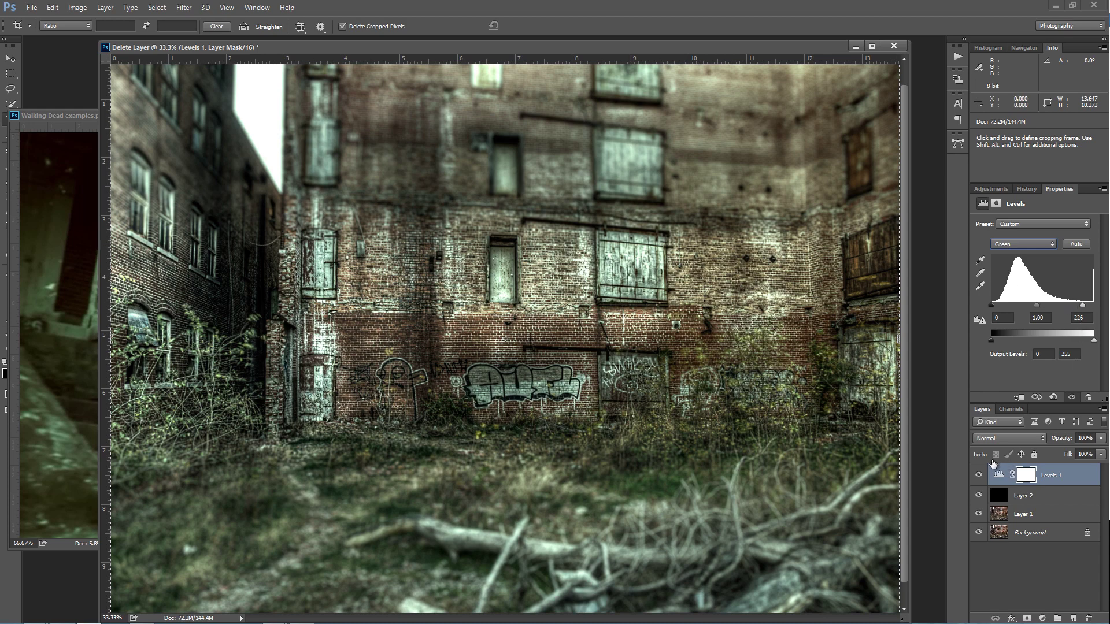
left_click(90, 117)
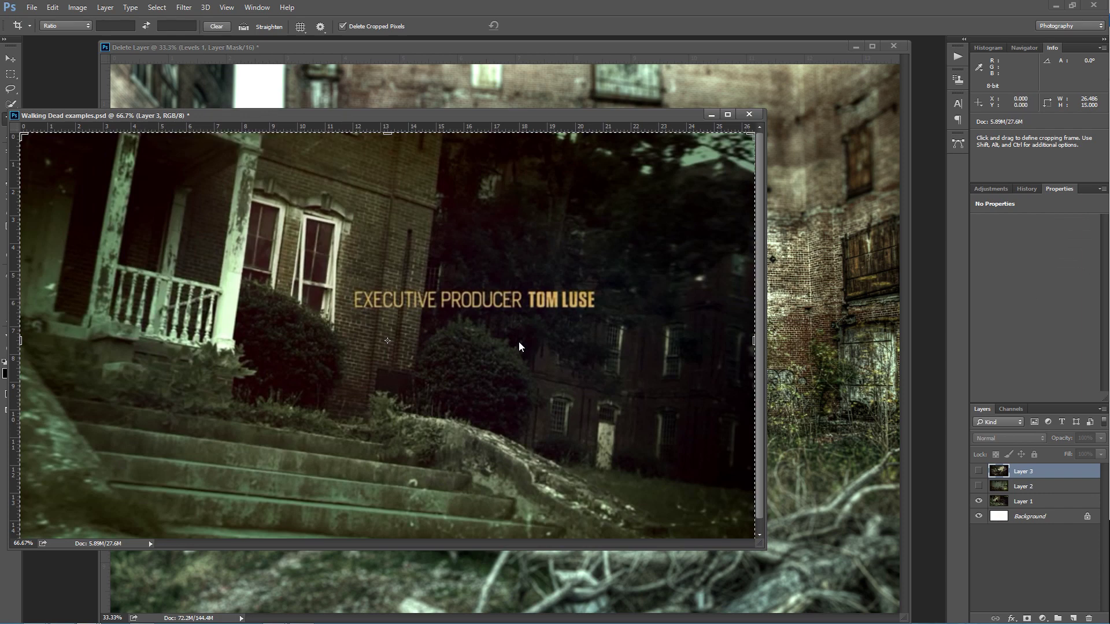
left_click_drag(326, 115, 404, 203)
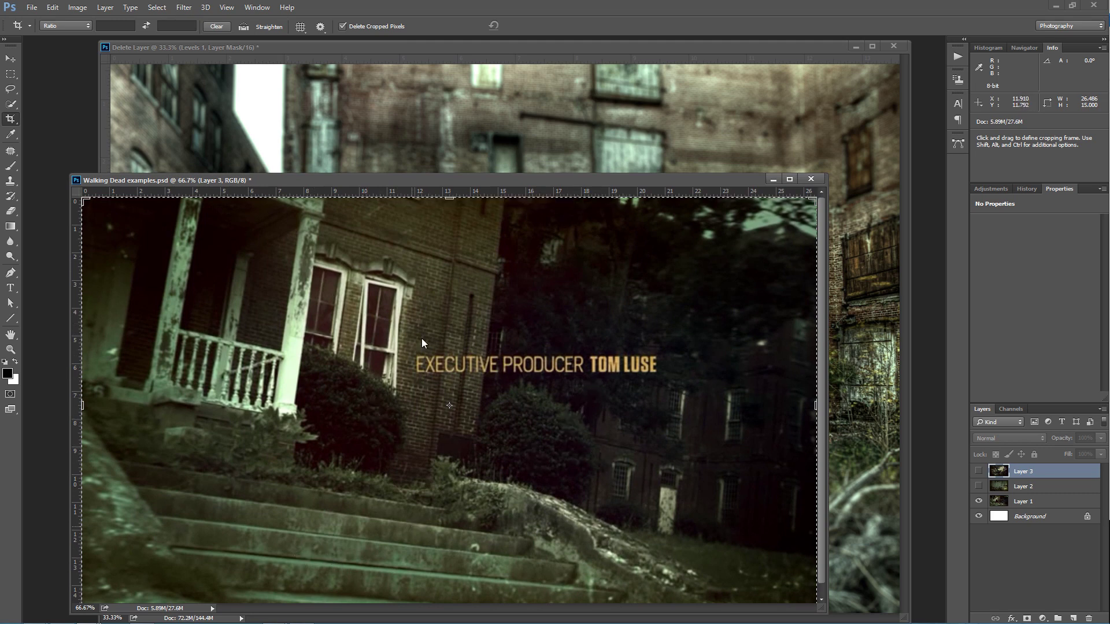
left_click_drag(465, 176, 414, 124)
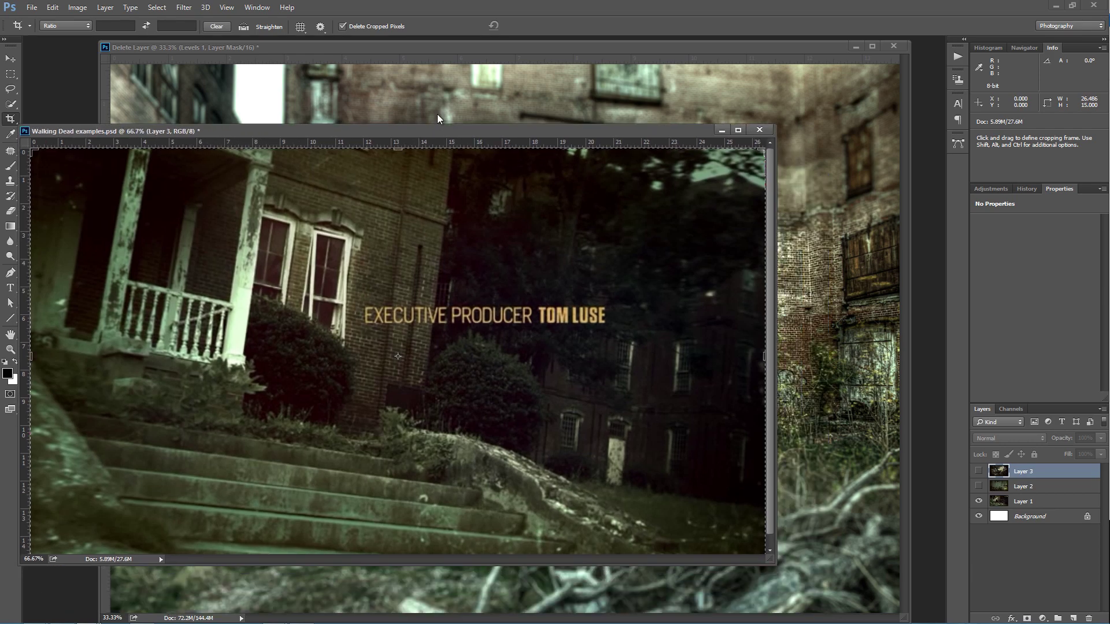
Zoom the courtyard to 16.7% beside the reference and add a Gradient Map adjustment layer
left_click(496, 47)
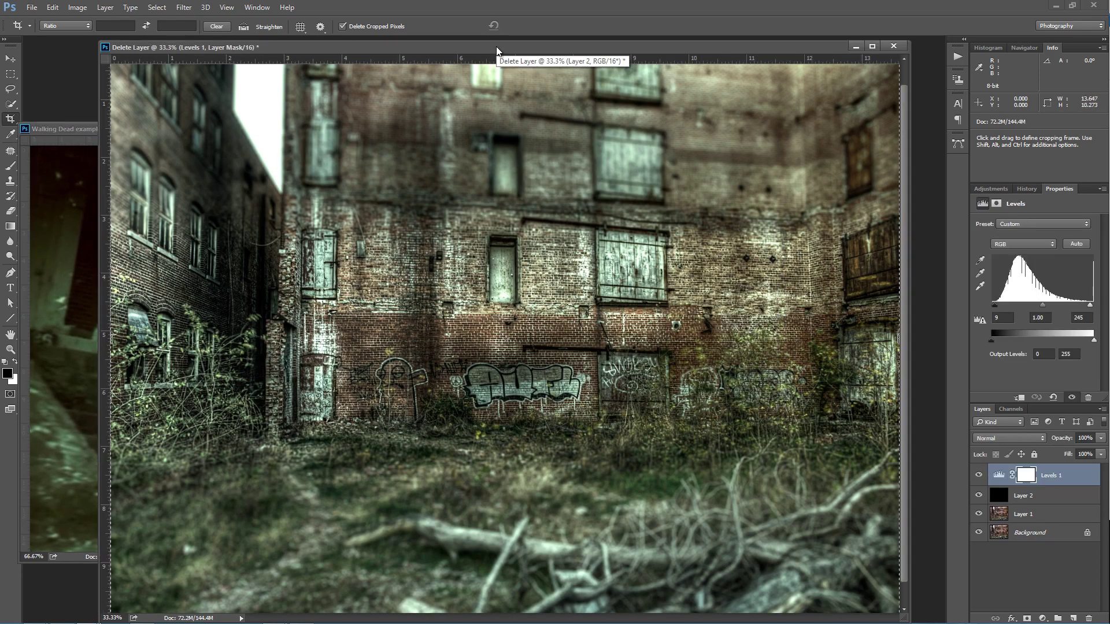
key("ctrl+minus")
key("ctrl+minus")
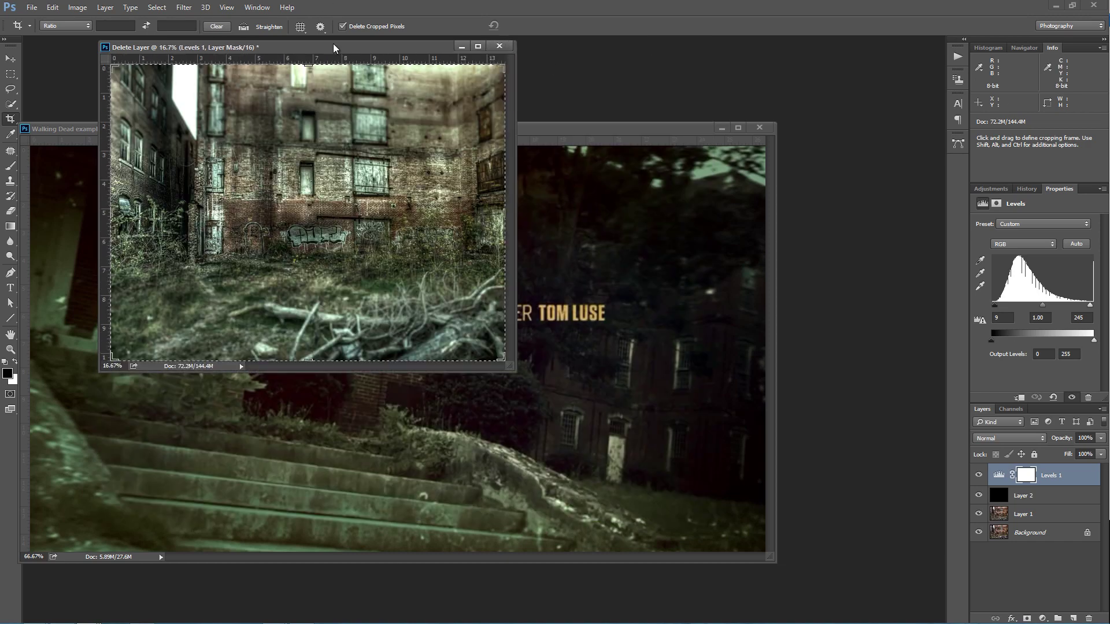
left_click_drag(332, 45, 587, 233)
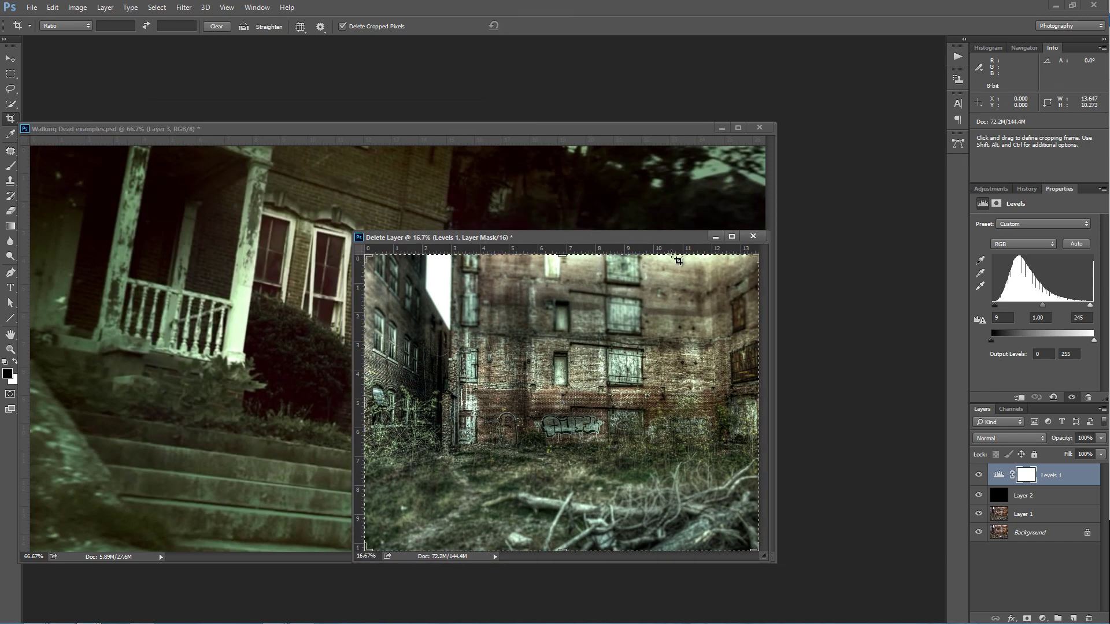
left_click(1043, 618)
left_click(1043, 618)
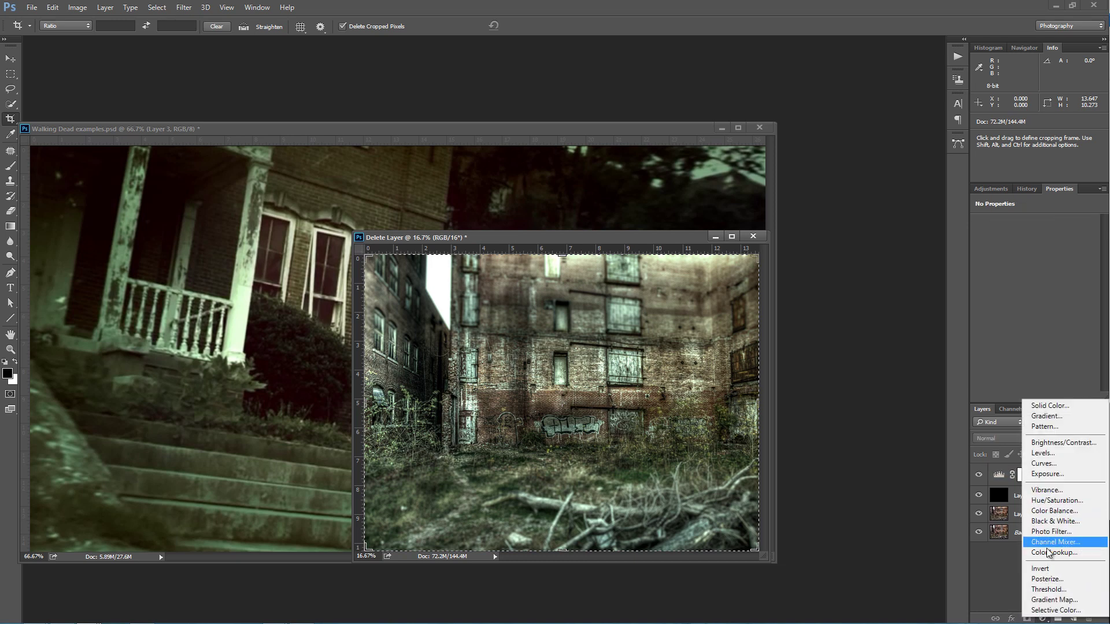
left_click(1055, 601)
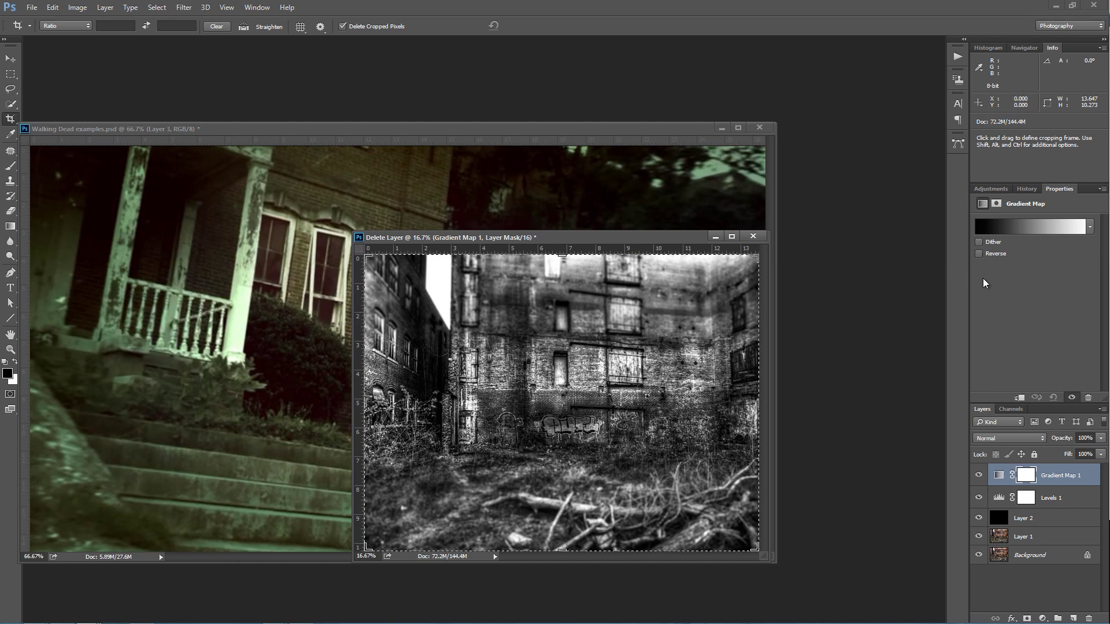
Set the gradient's right stop to a pale green sampled from the reference porch
left_click(1015, 232)
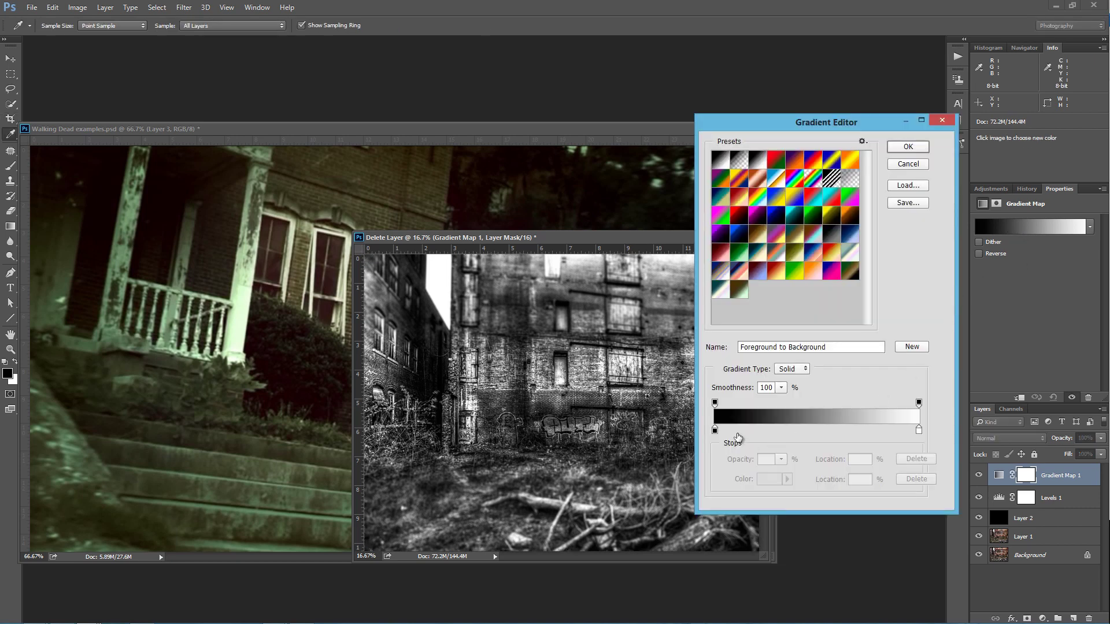
left_click(920, 431)
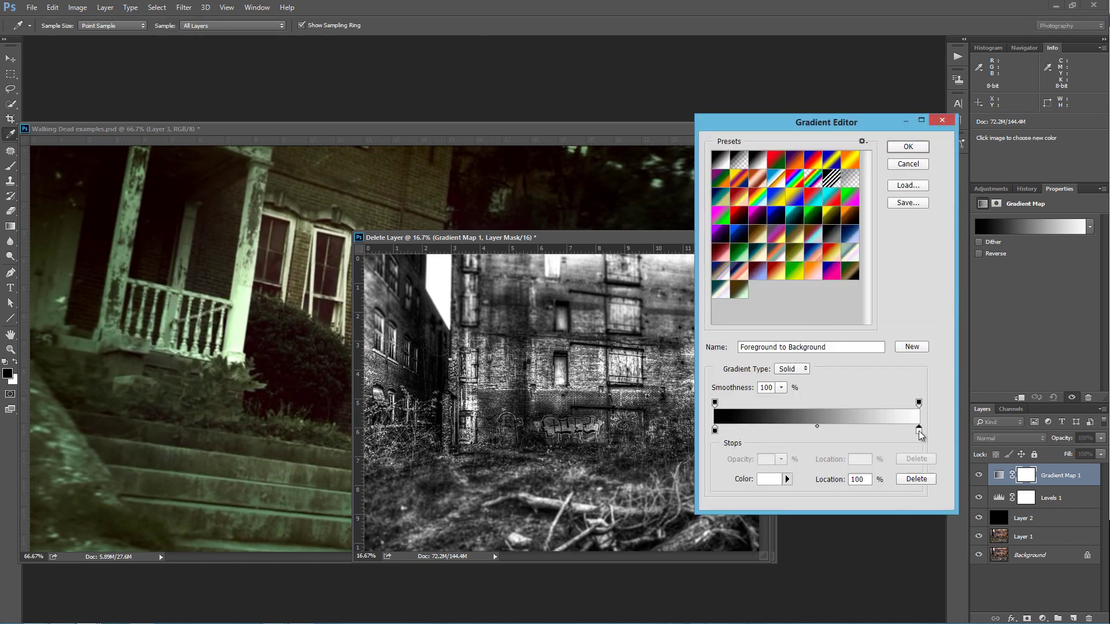
double_click(920, 431)
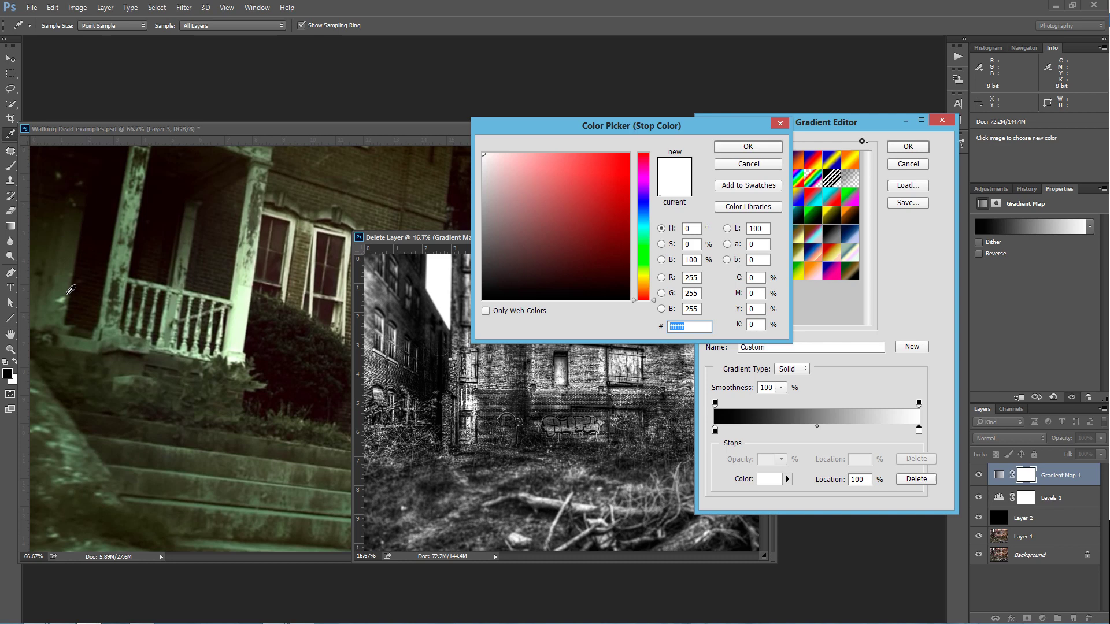
left_click(63, 299)
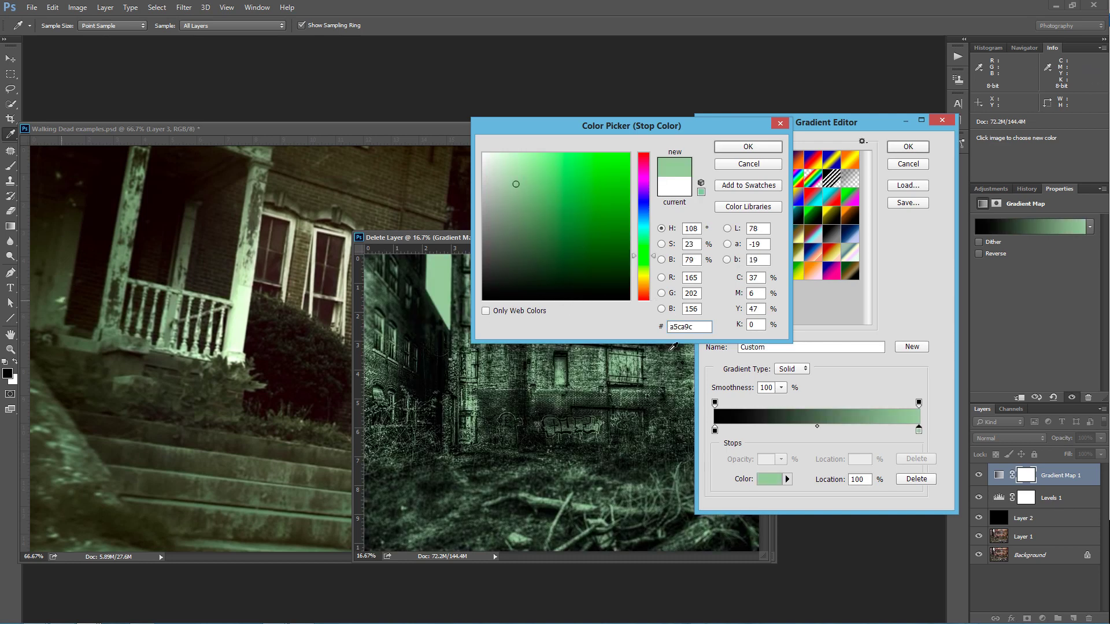
left_click(817, 431)
key("Return")
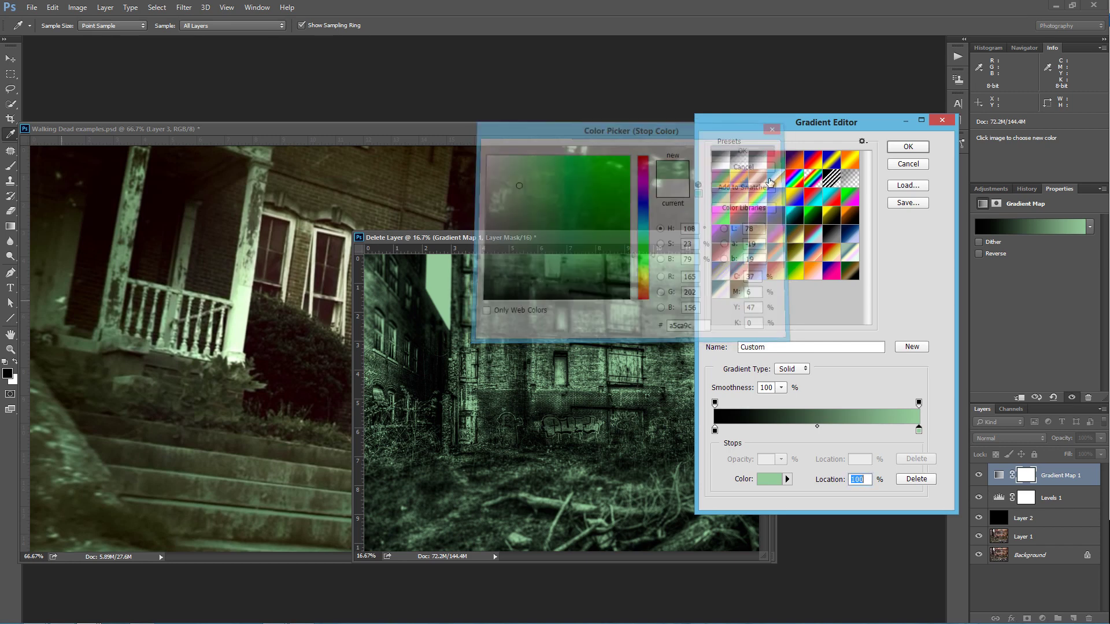
Add a 50% middle stop in a dark olive sampled from the reference image
left_click(817, 431)
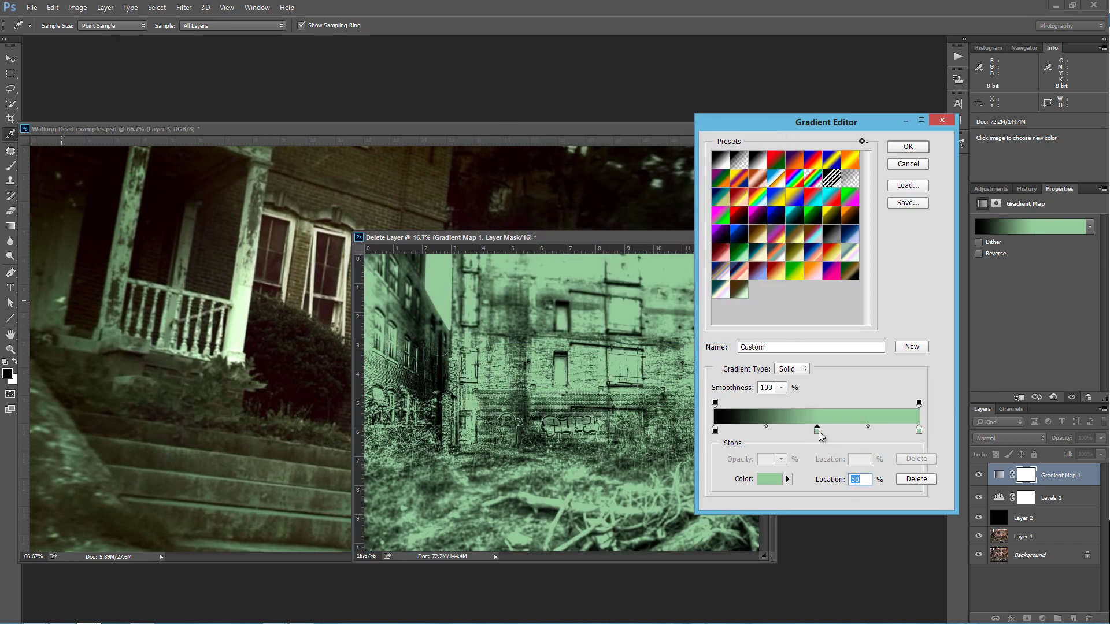
double_click(817, 431)
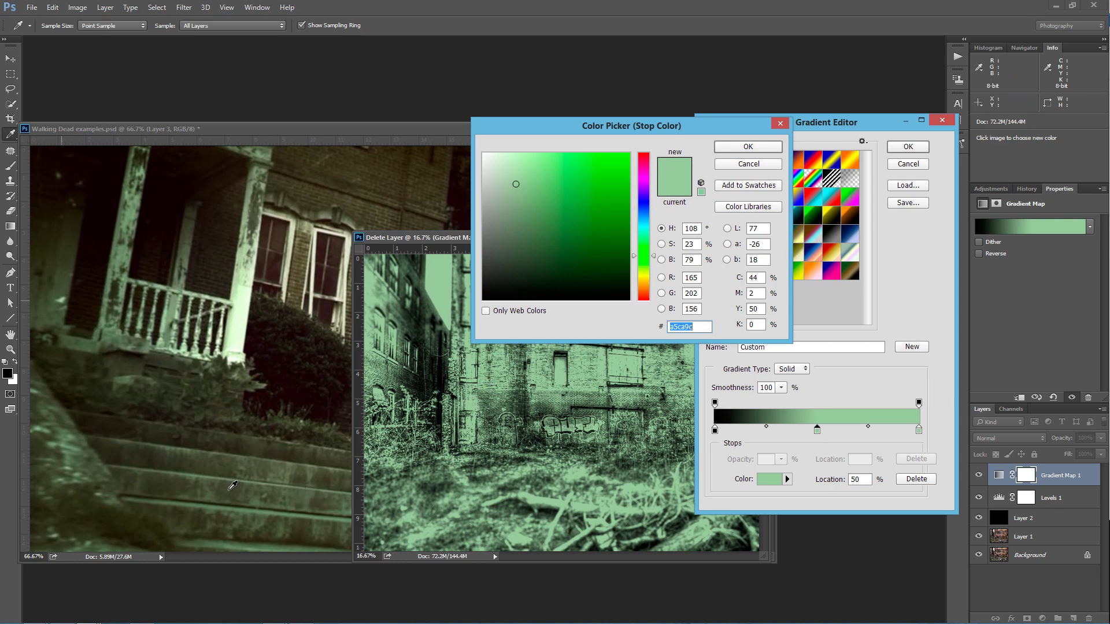
left_click(226, 491)
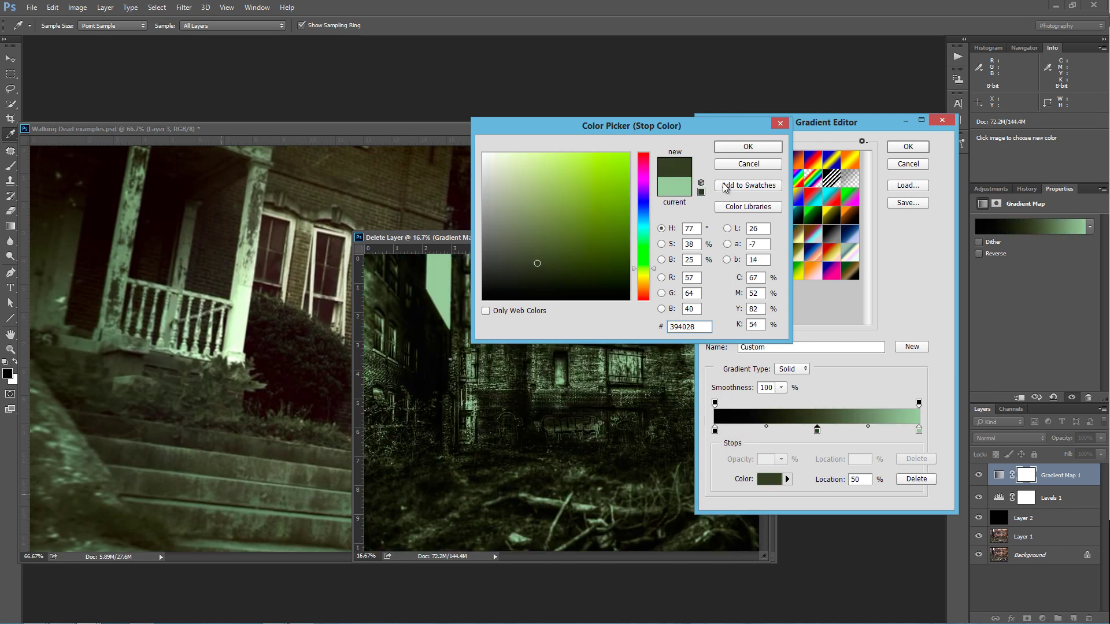
left_click(748, 146)
Change the left stop to dark brown and apply the edited gradient
double_click(715, 431)
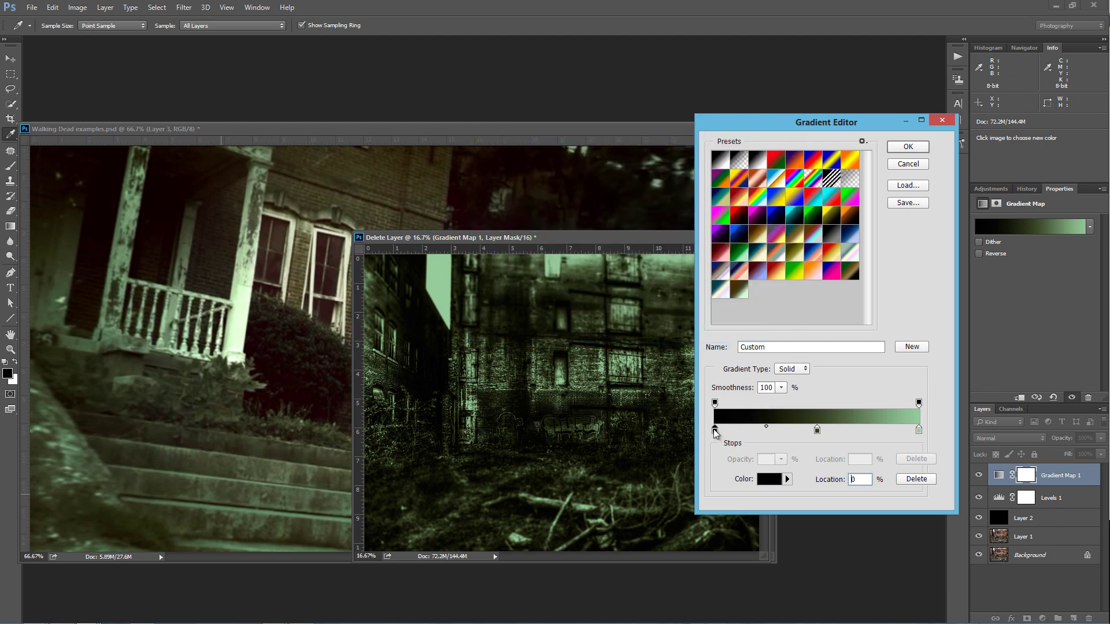
left_click_drag(644, 269, 644, 287)
left_click_drag(597, 267, 587, 267)
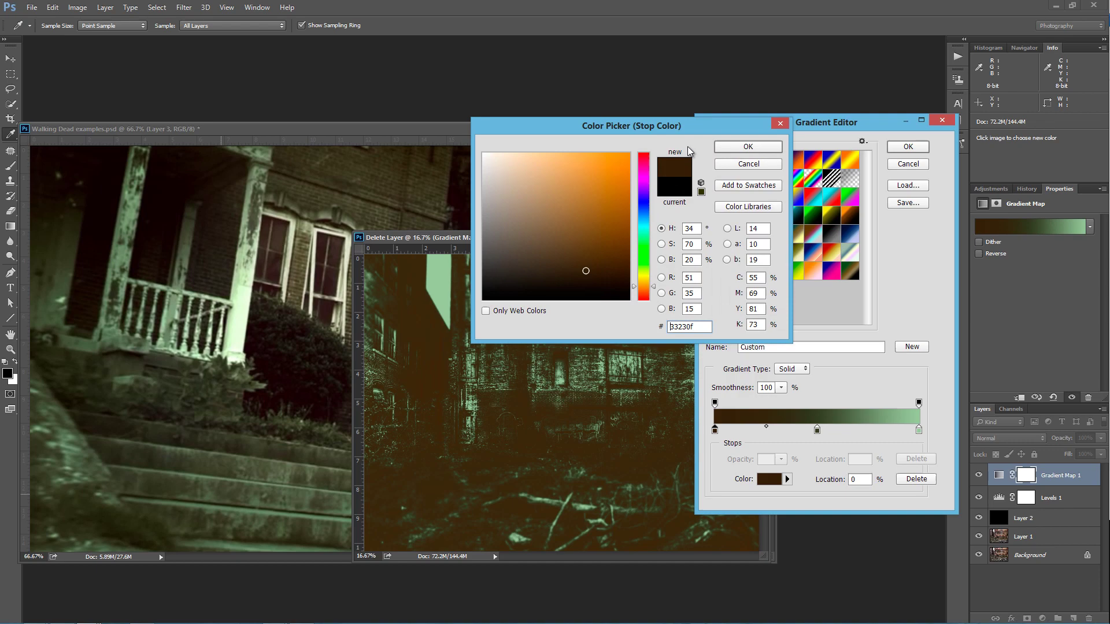
left_click(736, 148)
left_click(900, 152)
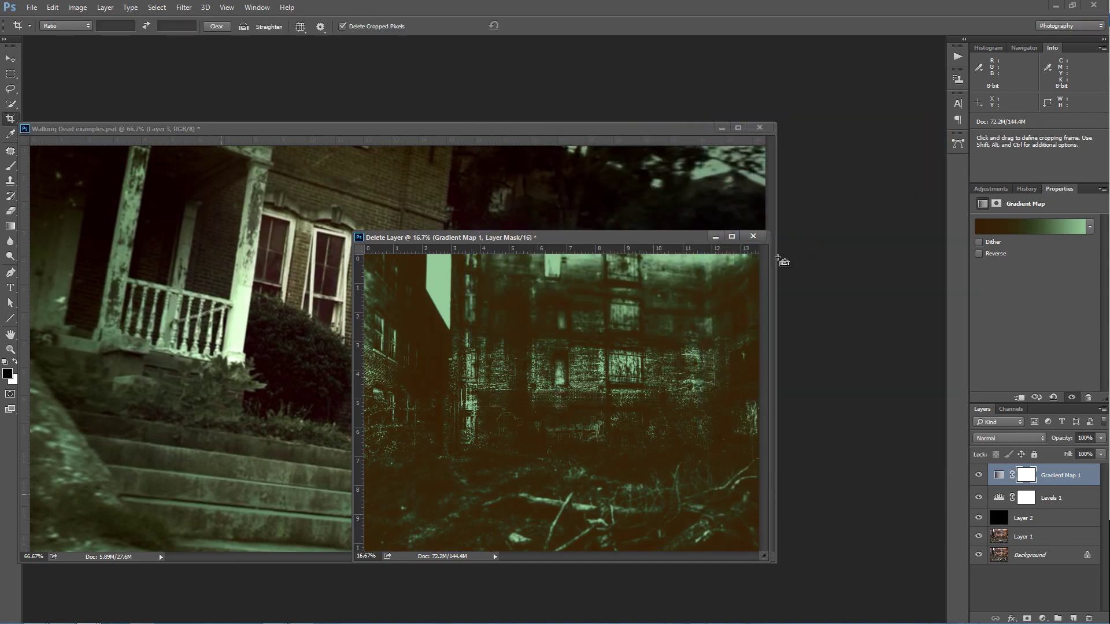
Set Gradient Map 1 to Color blend mode at 30% opacity
key("ctrl+plus")
key("ctrl+plus")
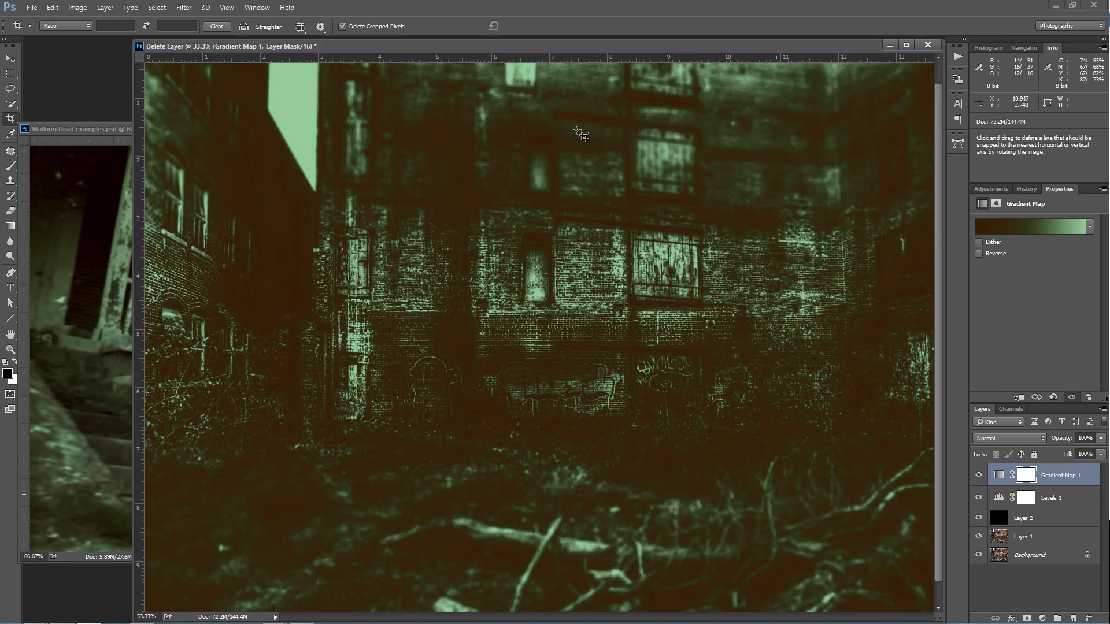
left_click_drag(558, 46, 524, 46)
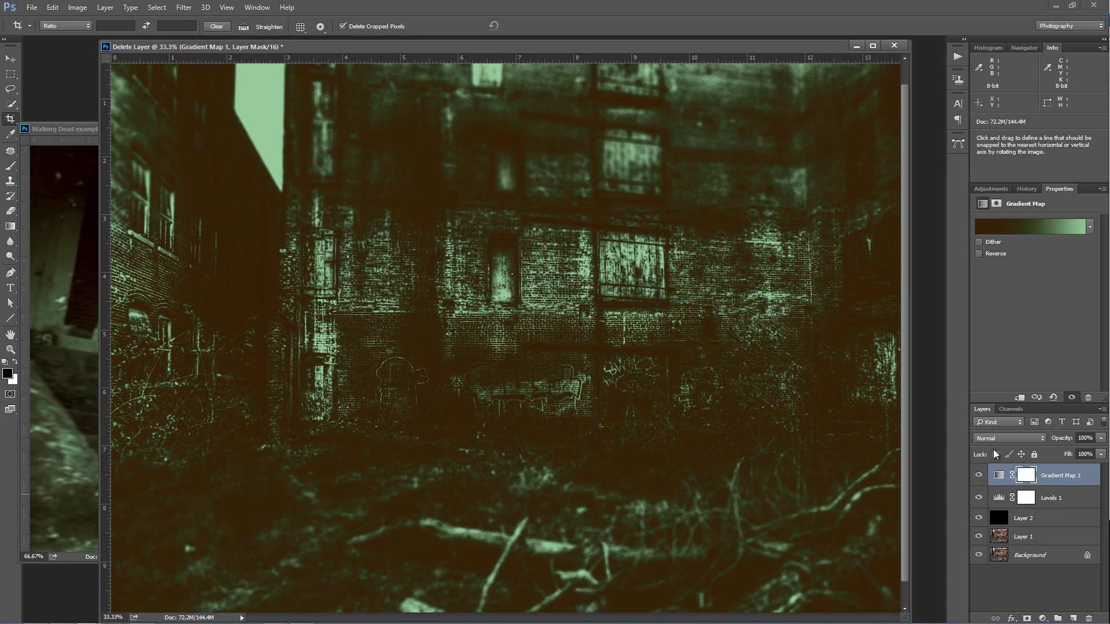
left_click(1027, 440)
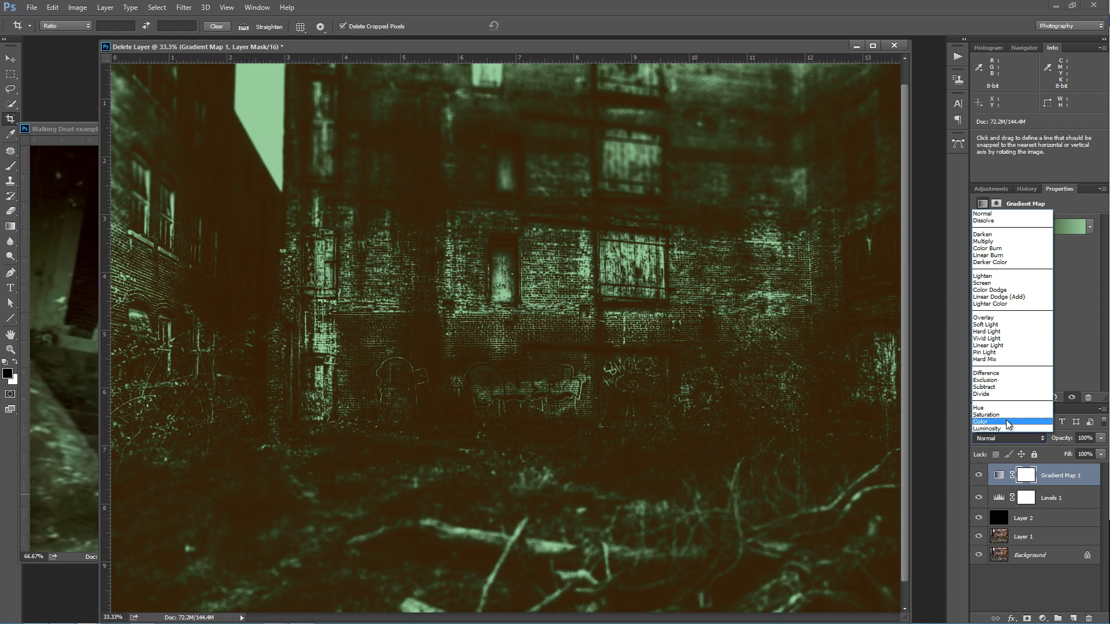
left_click(997, 429)
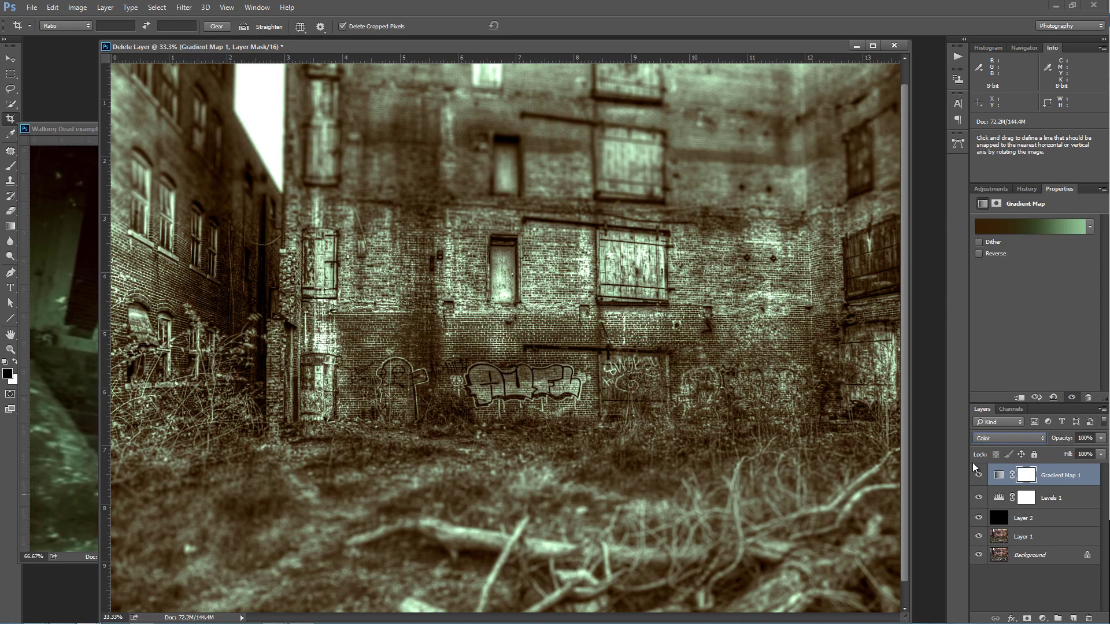
left_click(1099, 442)
type("30")
key("Return")
Toggle Gradient Map 1's visibility repeatedly to compare the tint, leaving the layer selected
left_click(981, 477)
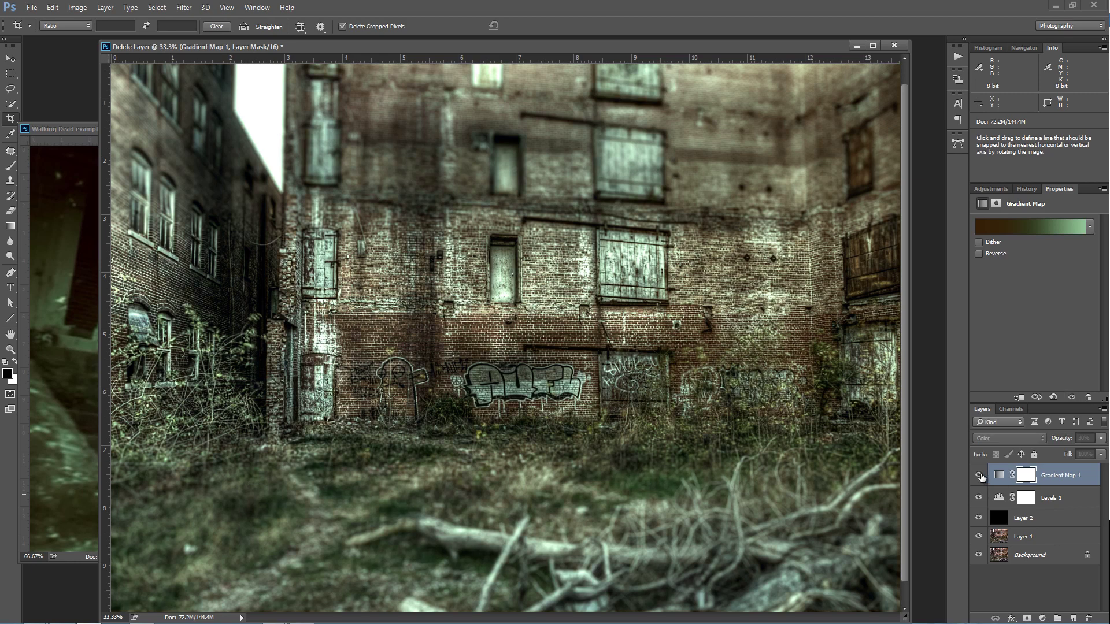
left_click(982, 476)
left_click(982, 476)
left_click(982, 477)
left_click(981, 476)
left_click(982, 477)
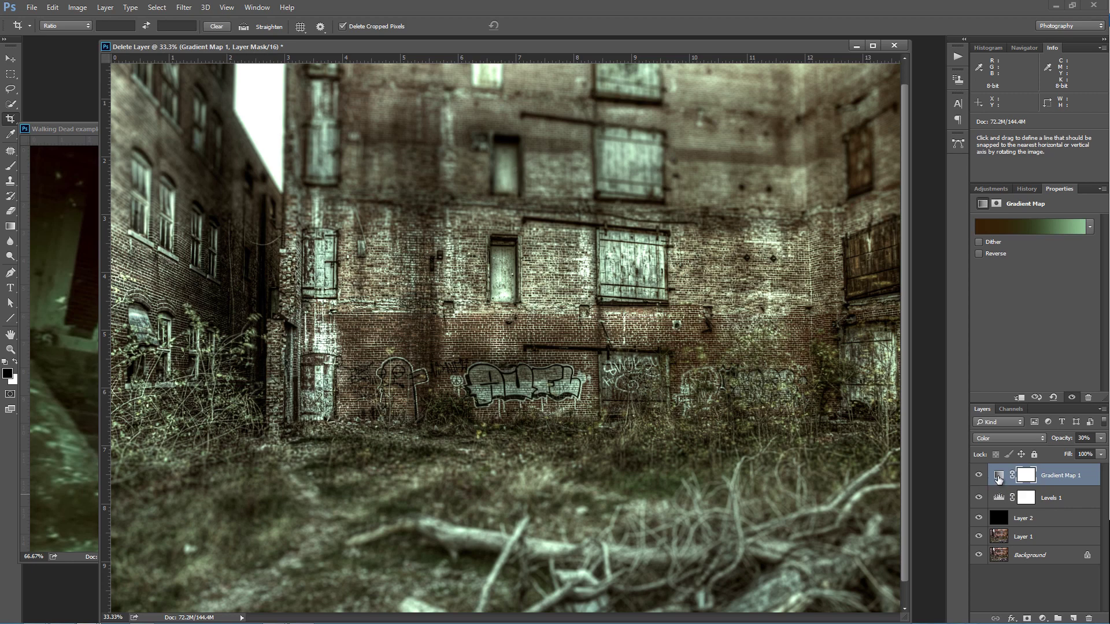
left_click(998, 478)
left_click(1043, 619)
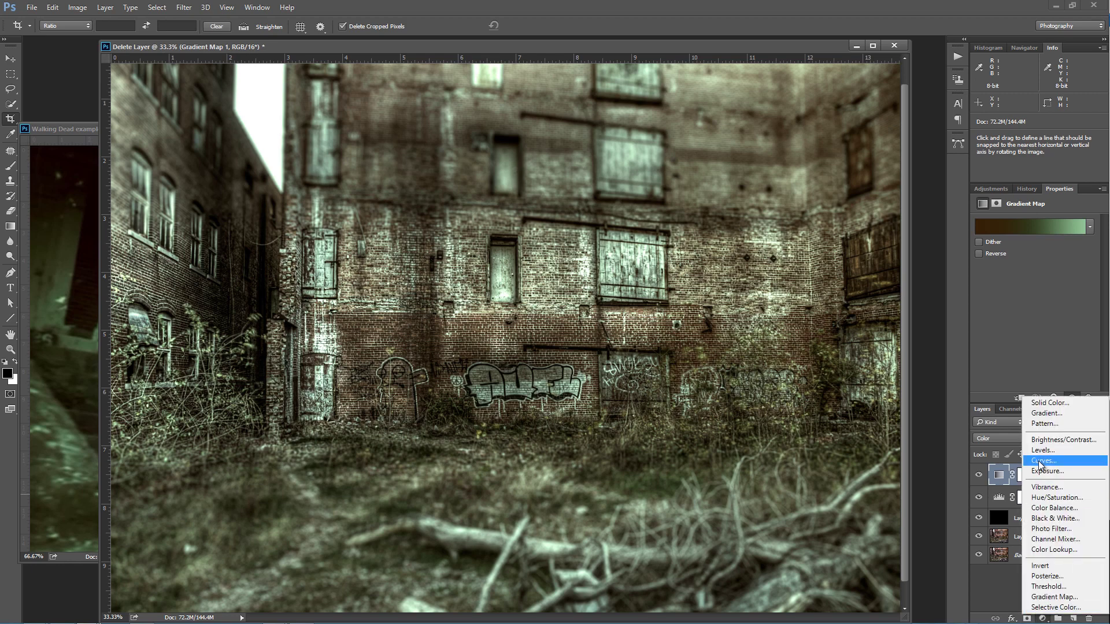
Add a Curves layer raising the black point and lowering midtone 122 to 101, at 75% opacity
left_click(1041, 461)
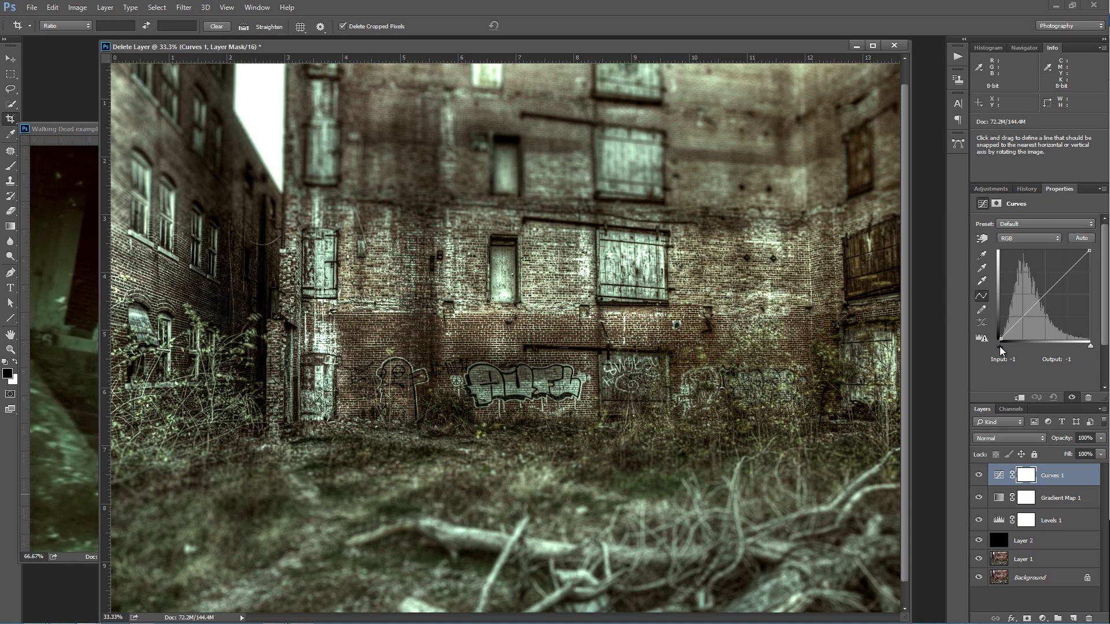
left_click_drag(1000, 346, 1008, 345)
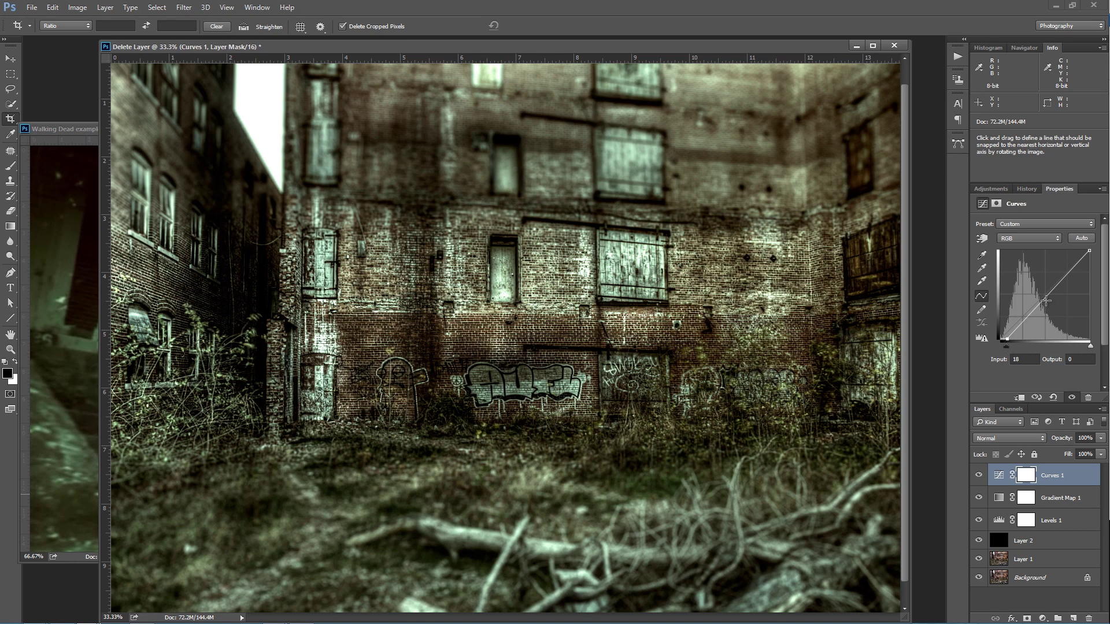
left_click_drag(1042, 302, 1043, 305)
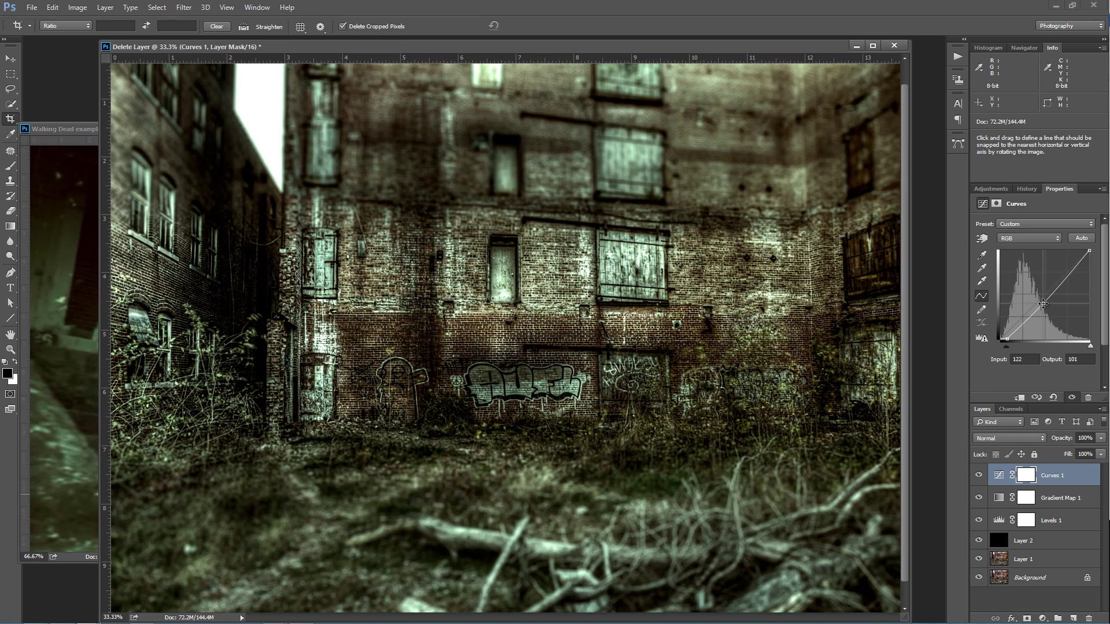
left_click(1100, 454)
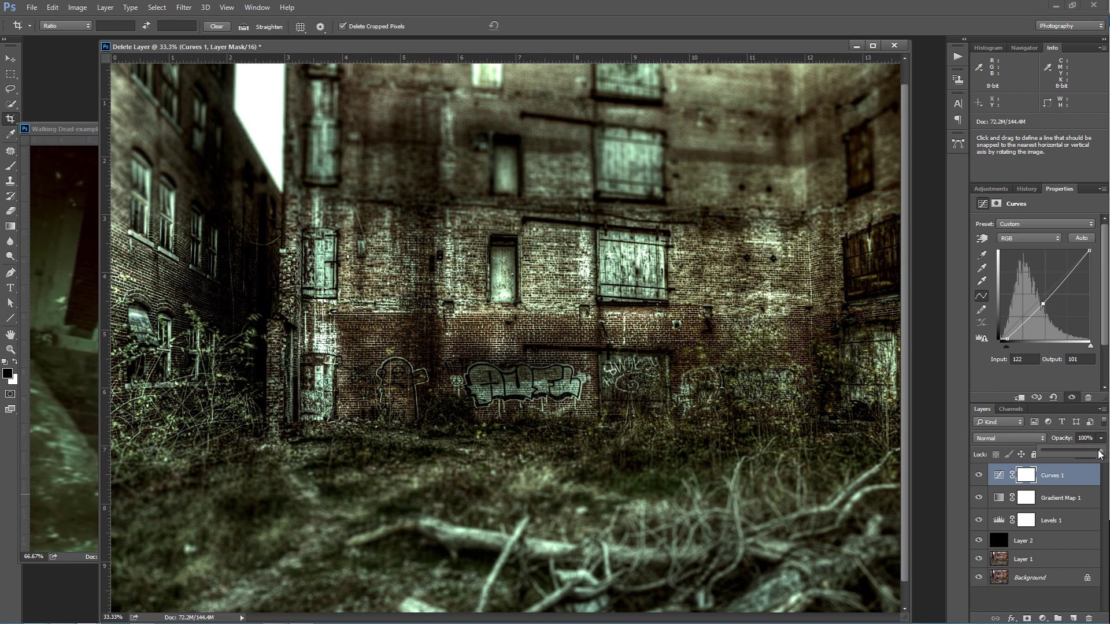
left_click_drag(1100, 455, 1085, 454)
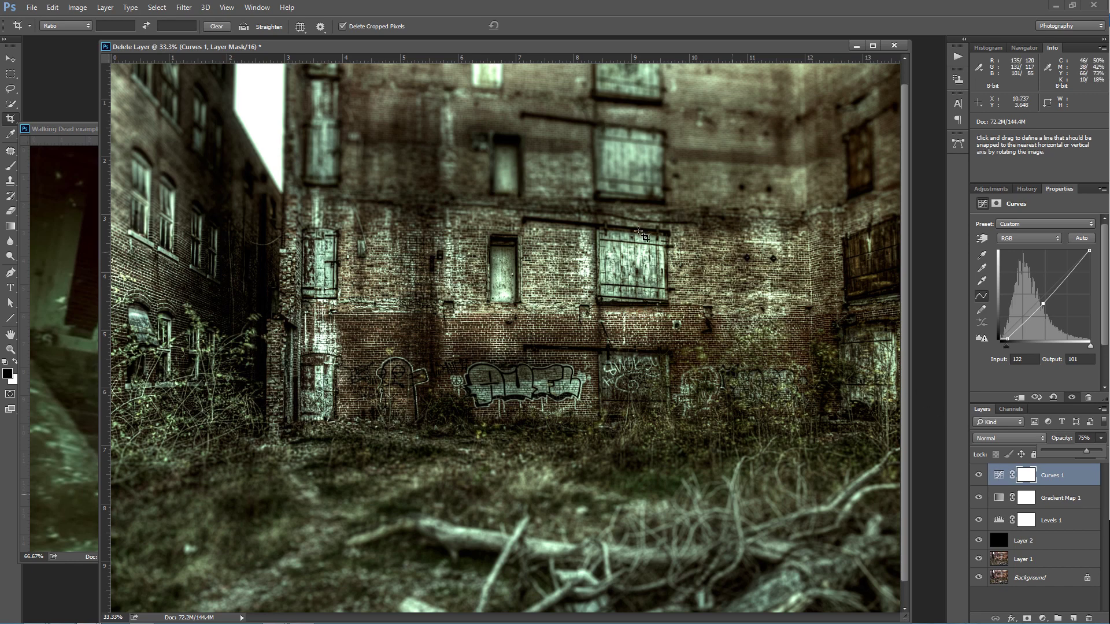
Select the Background layer's shadow areas with Color Range set to Shadows
left_click(83, 126)
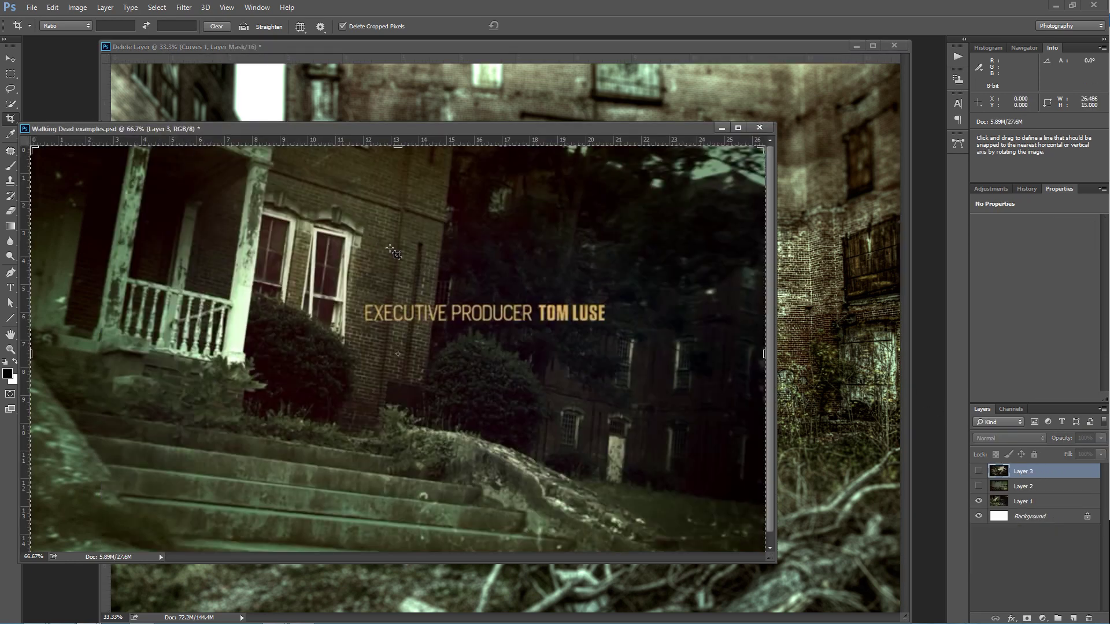
left_click(906, 511)
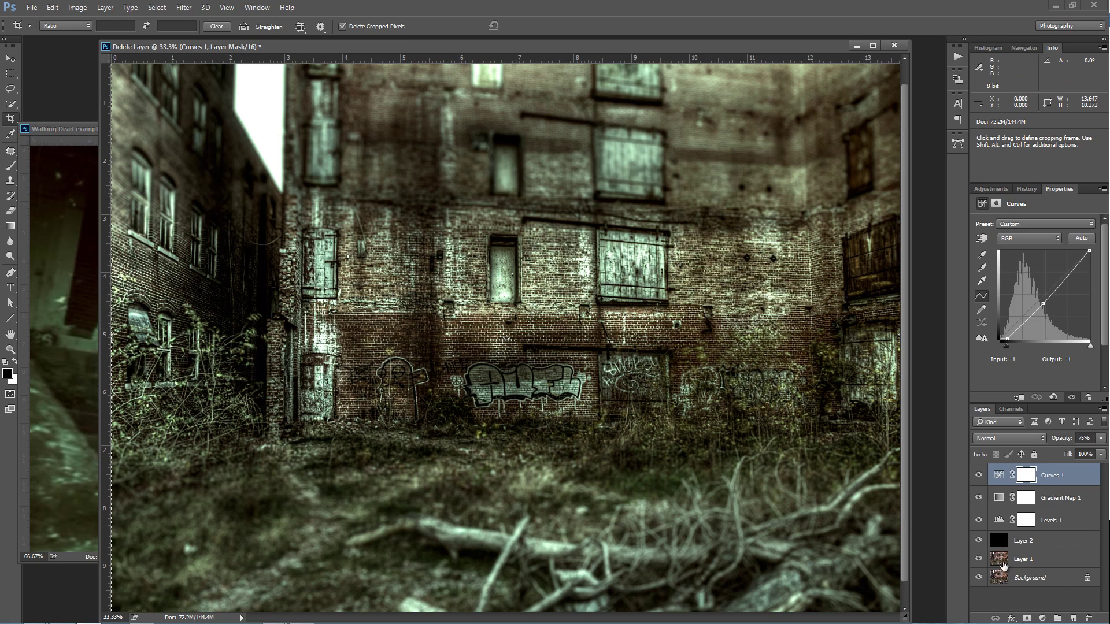
left_click(1023, 577)
left_click(164, 10)
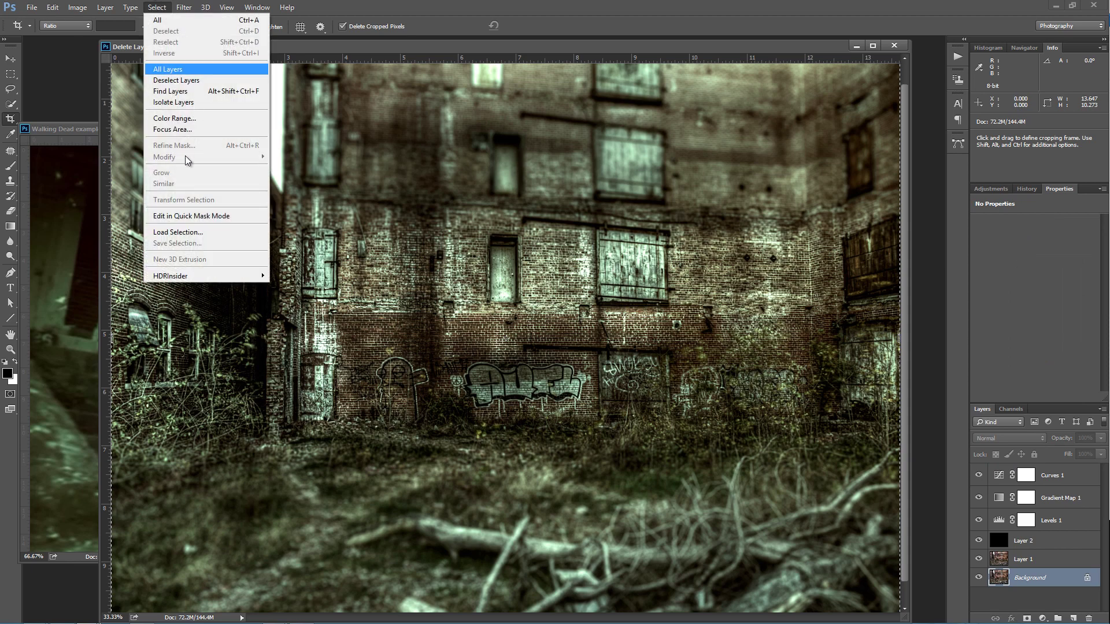
left_click(175, 118)
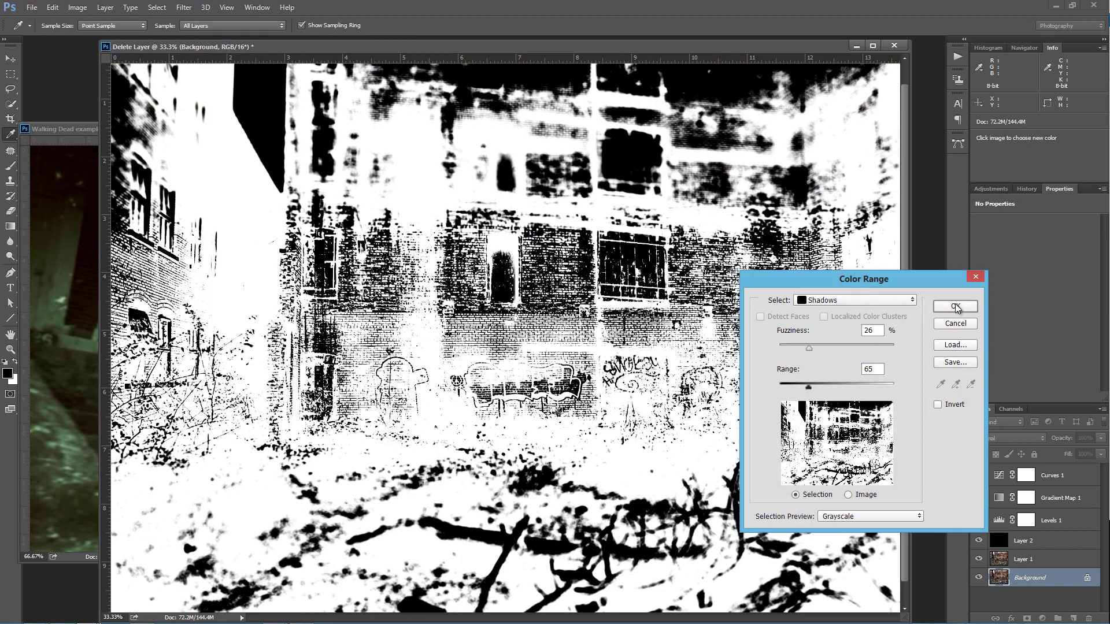
left_click(955, 307)
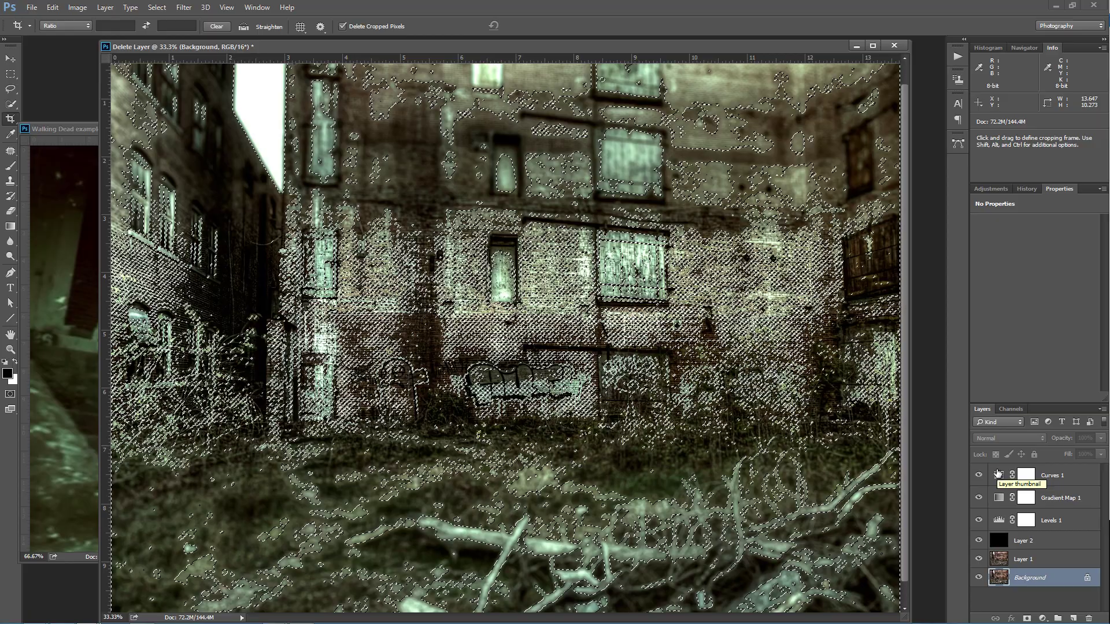
Add a shadow-masked Levels 2 layer above Curves 1 and view its mask
left_click(998, 474)
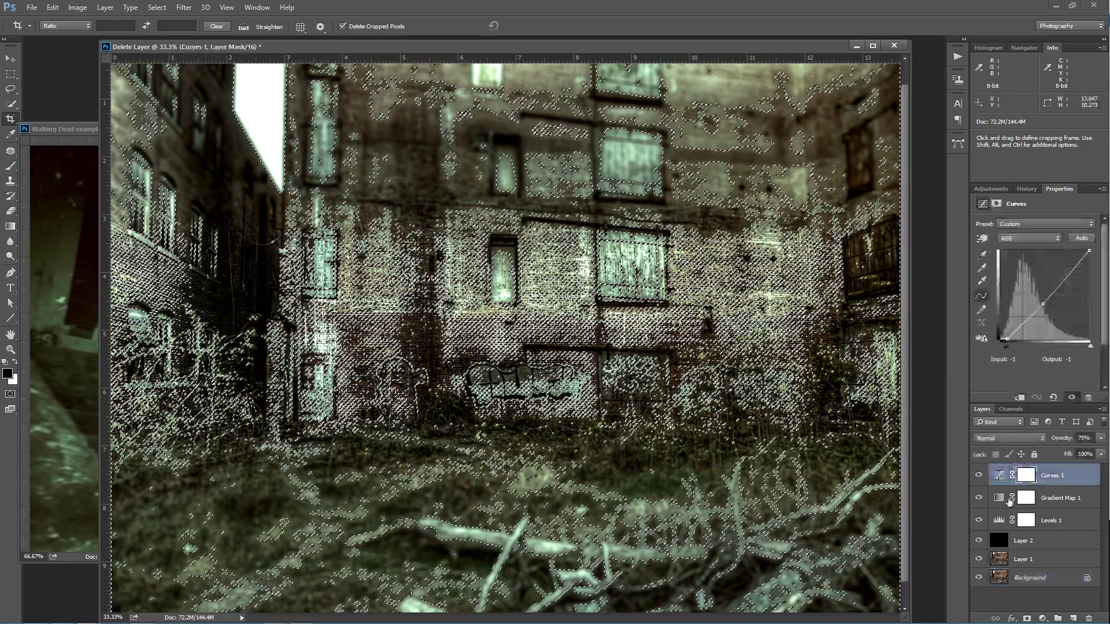
left_click(1042, 618)
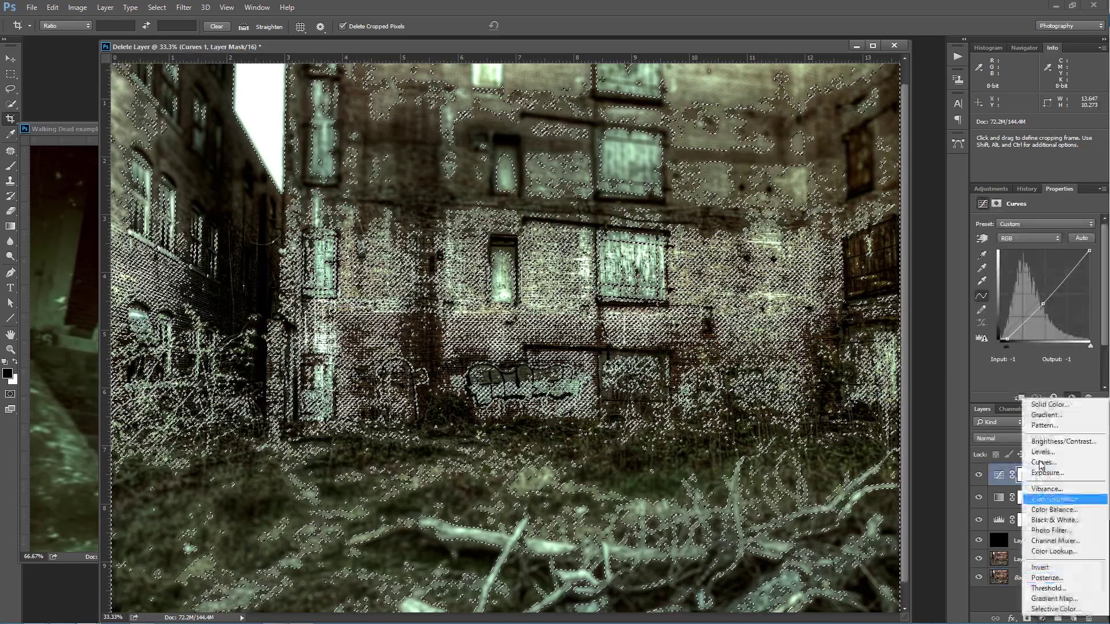
left_click(1042, 452)
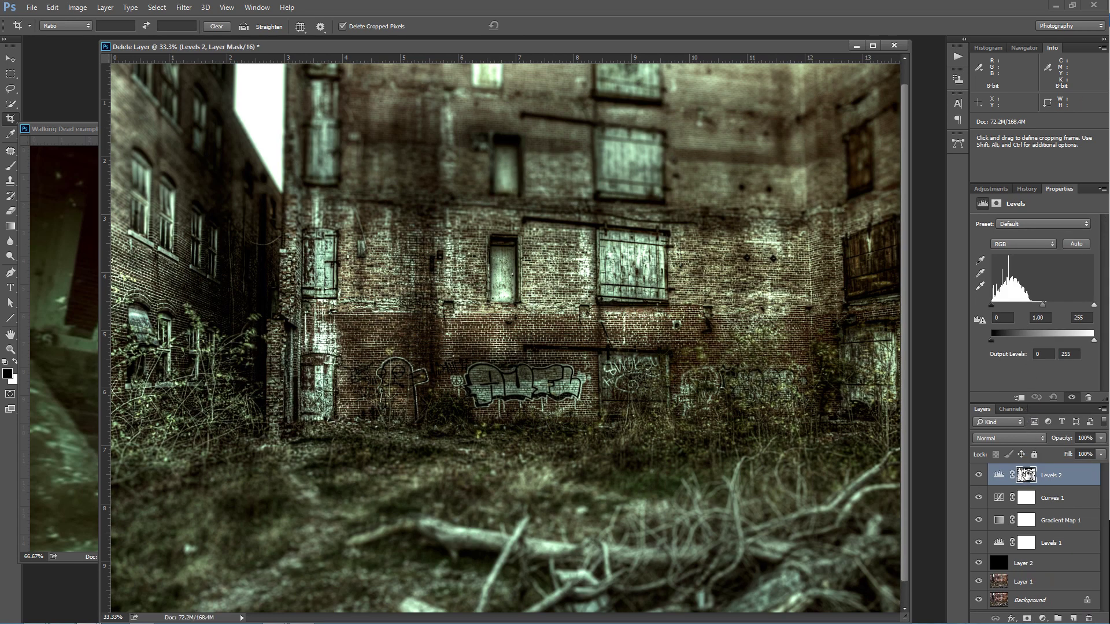
left_click(1026, 475, "alt")
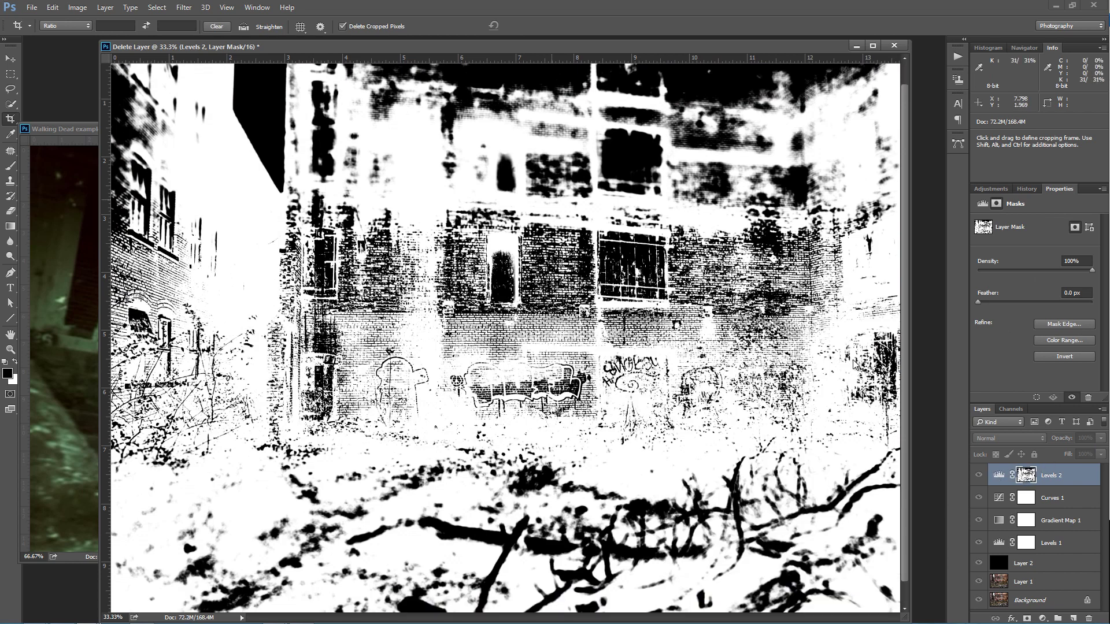
Set Levels 2's RGB white input to 228, Red output black to 21, and opacity to 44%
left_click(979, 474, "alt")
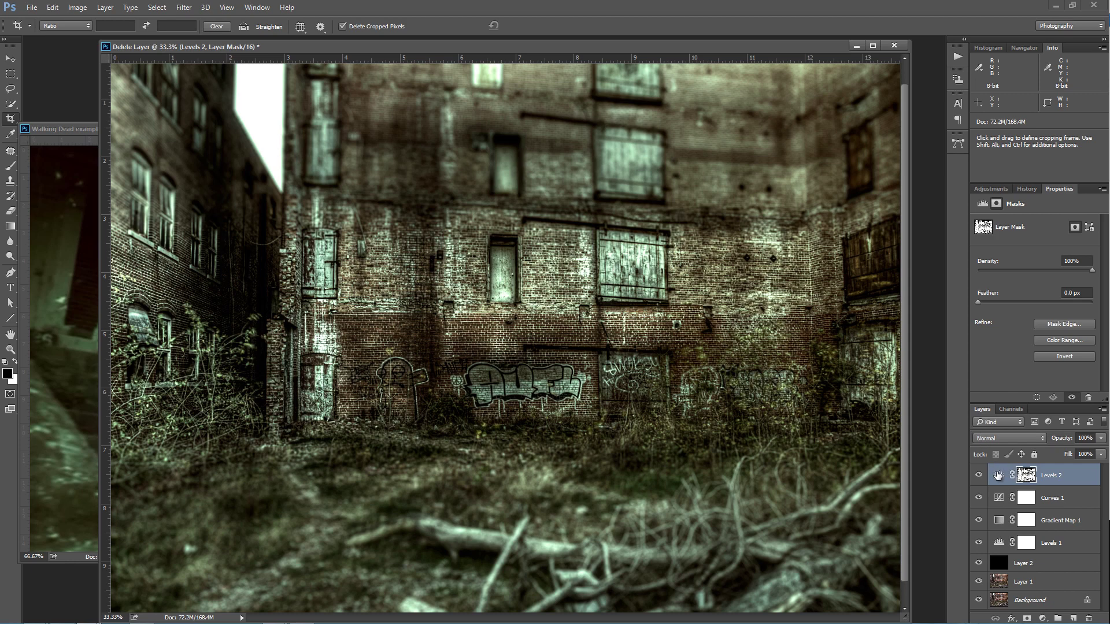
left_click(998, 475)
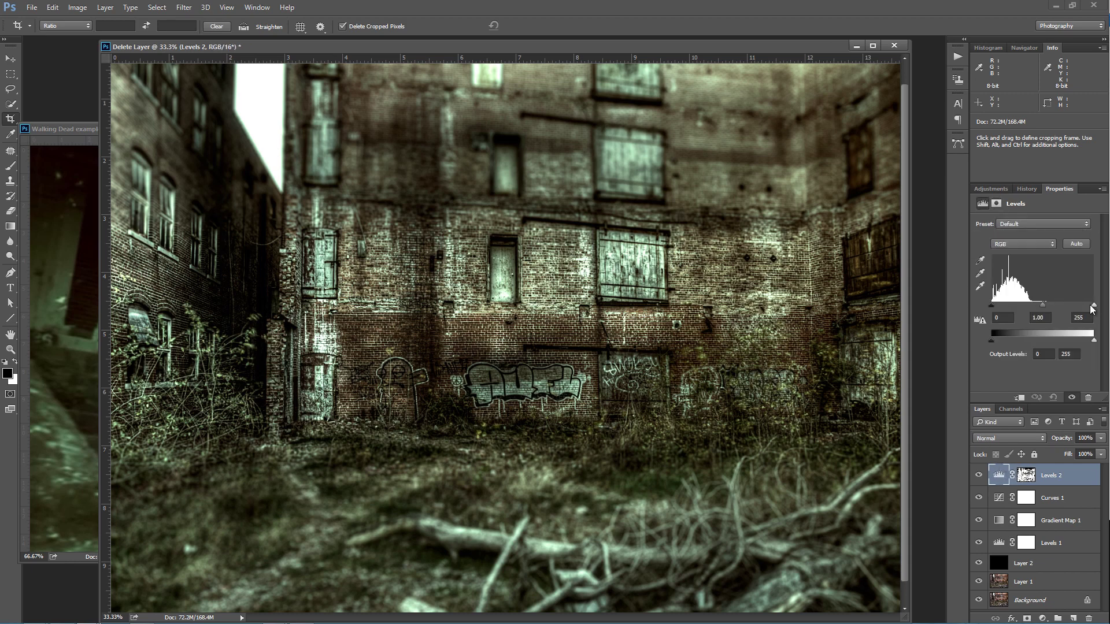
mouse_move(1092, 309)
left_mouse_down()
mouse_move(1074, 305)
mouse_move(1085, 306)
left_mouse_up()
left_click(1035, 245)
left_click(1020, 254)
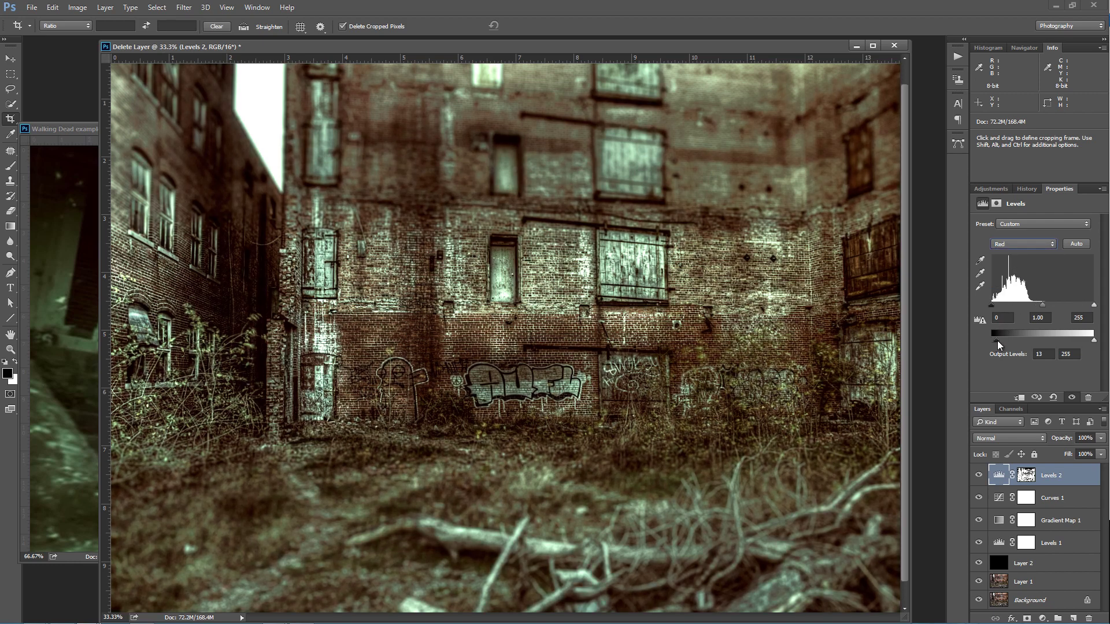
left_click_drag(1002, 344, 1003, 344)
left_click(1099, 456)
left_click_drag(1095, 459, 1070, 451)
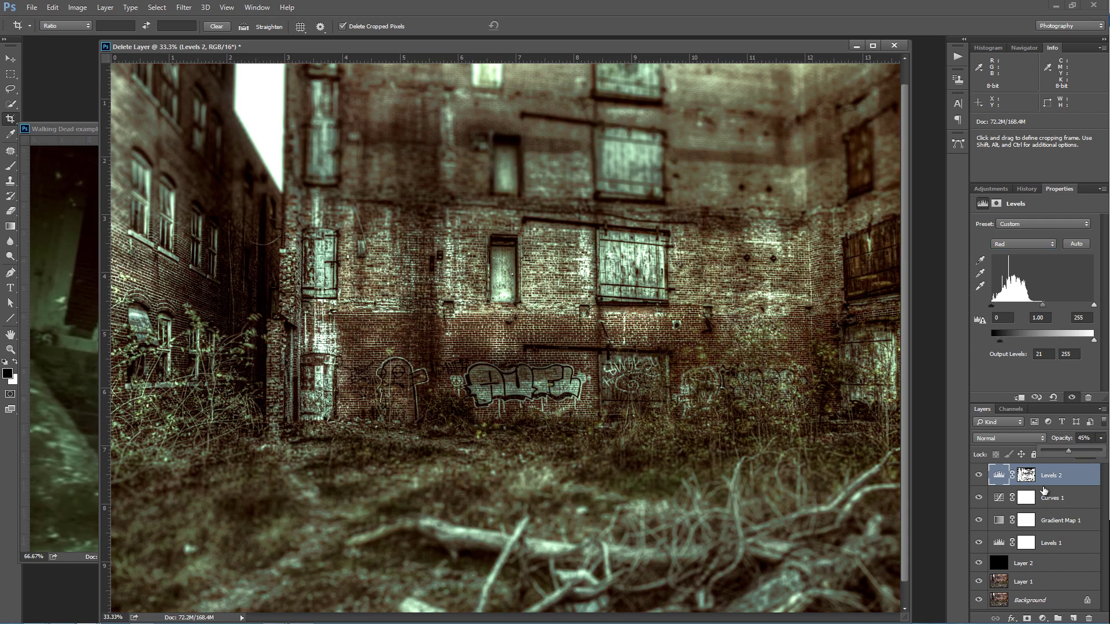
left_click(980, 476)
left_click(980, 476)
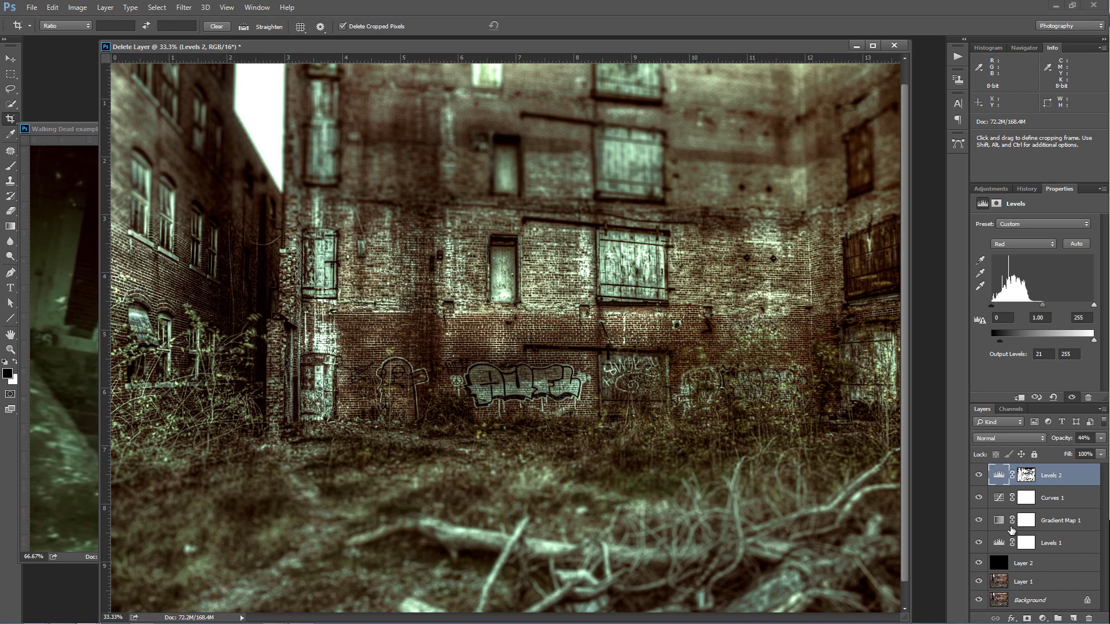
Add a Hue/Saturation adjustment layer and lower its saturation to -16
left_click(1043, 618)
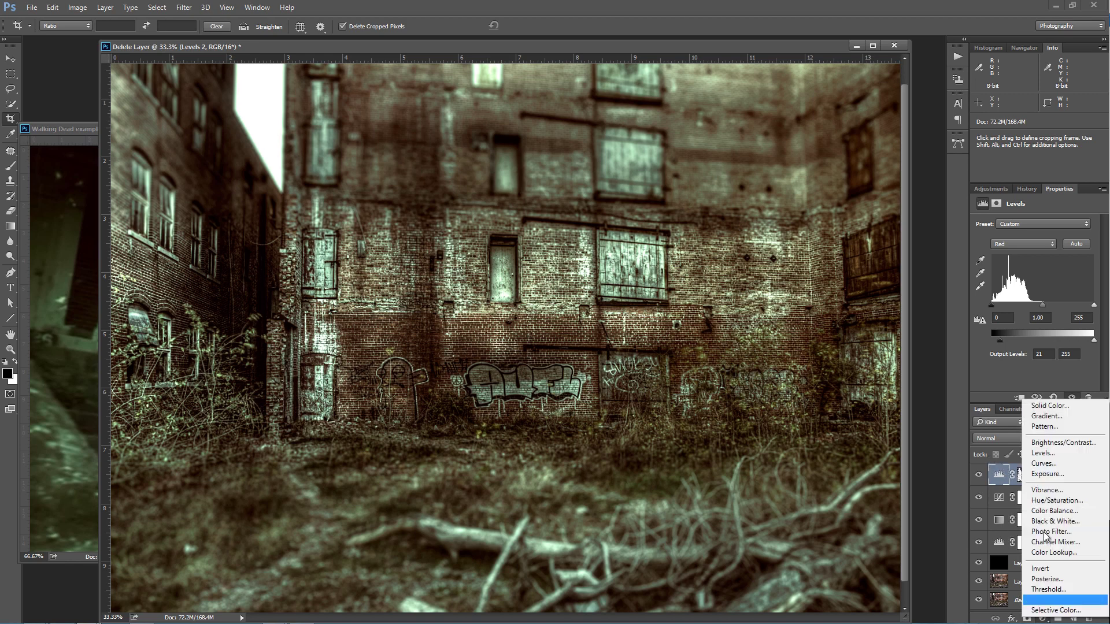
left_click(1052, 500)
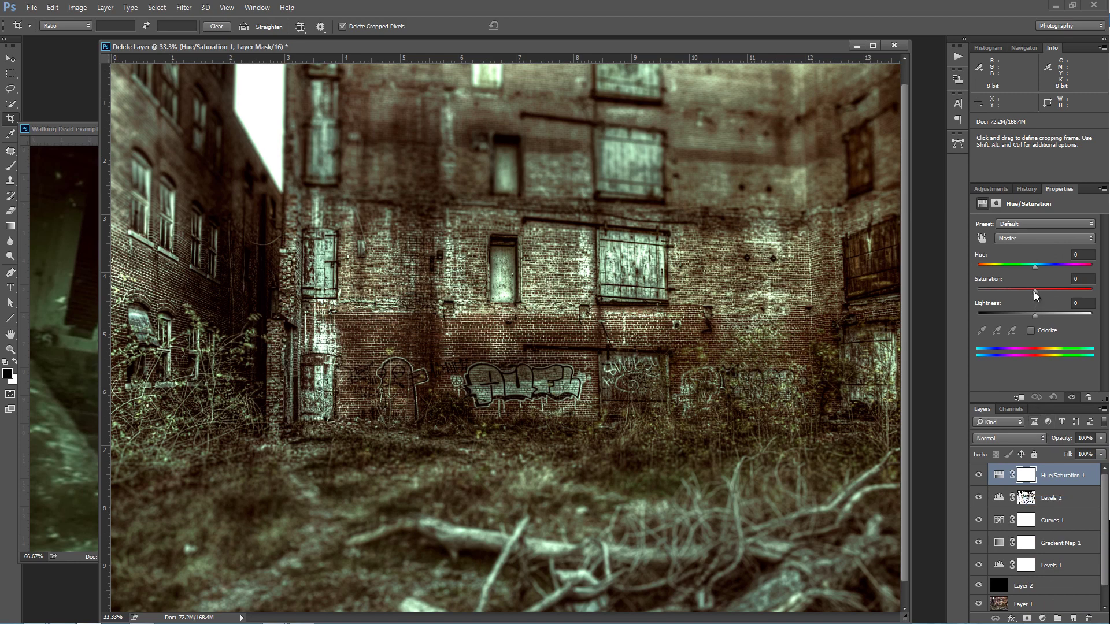
left_click_drag(1035, 291, 1033, 291)
Limit the Hue/Saturation adjustment to Reds and raise their Lightness to +78
left_click(1032, 241)
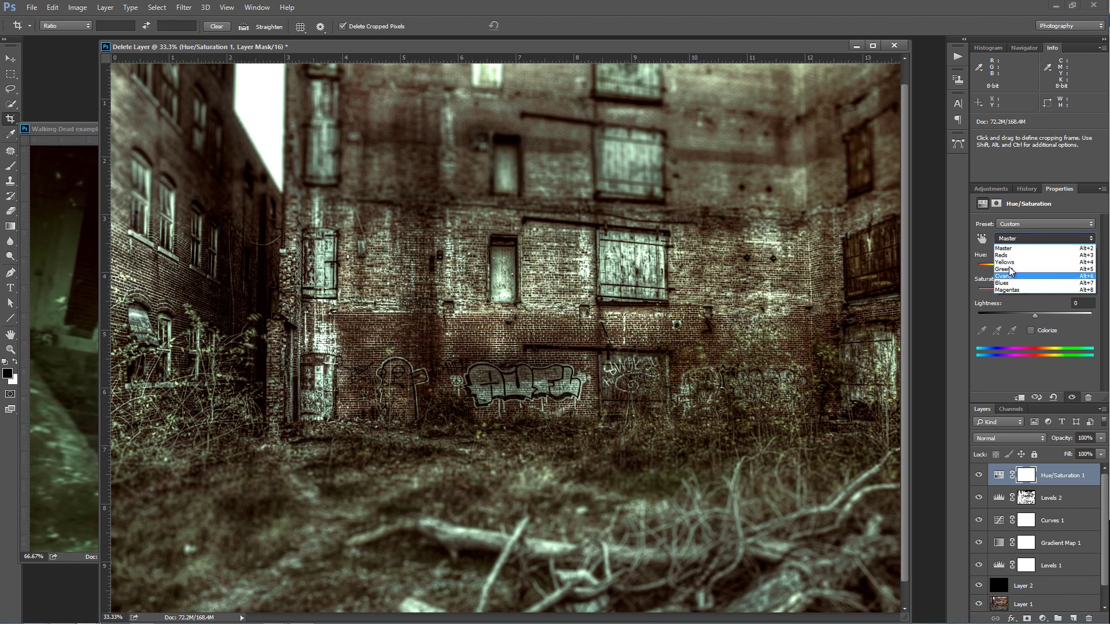
left_click(1003, 255)
left_click_drag(1038, 315, 1079, 315)
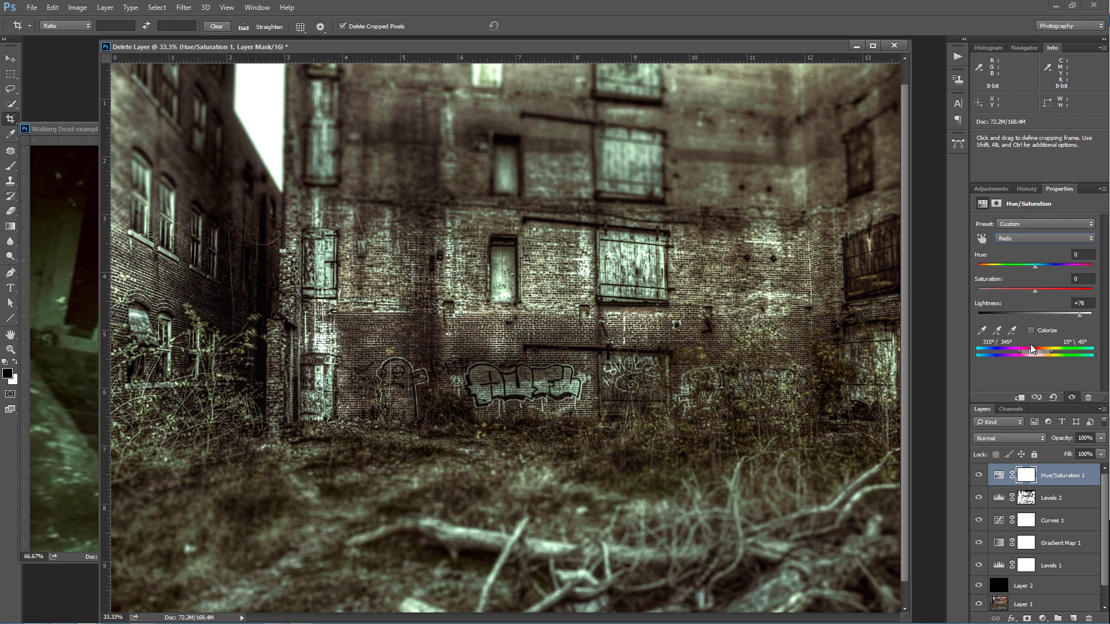
left_click(999, 479)
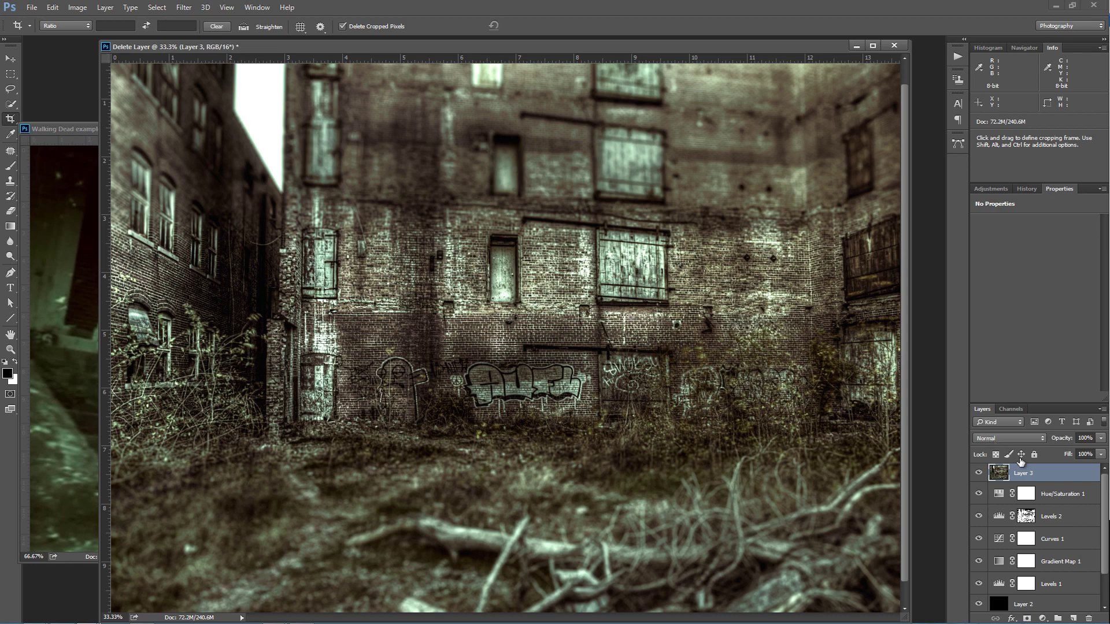
Apply a Lens Correction vignette to Layer 3 with amount -94 and midpoint +41
left_click(184, 7)
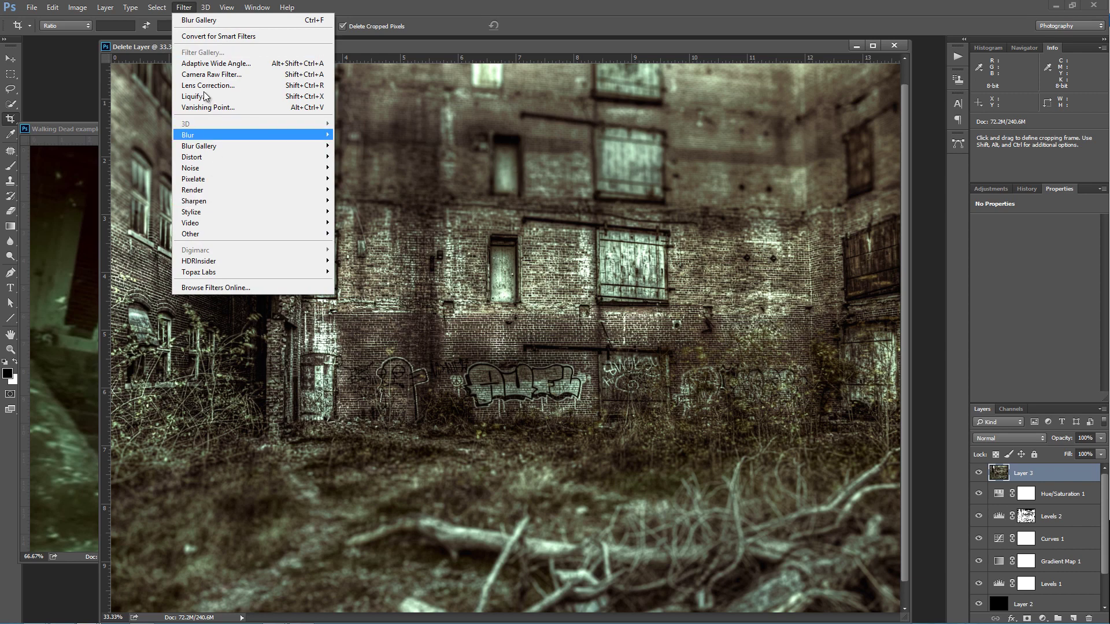
left_click(225, 86)
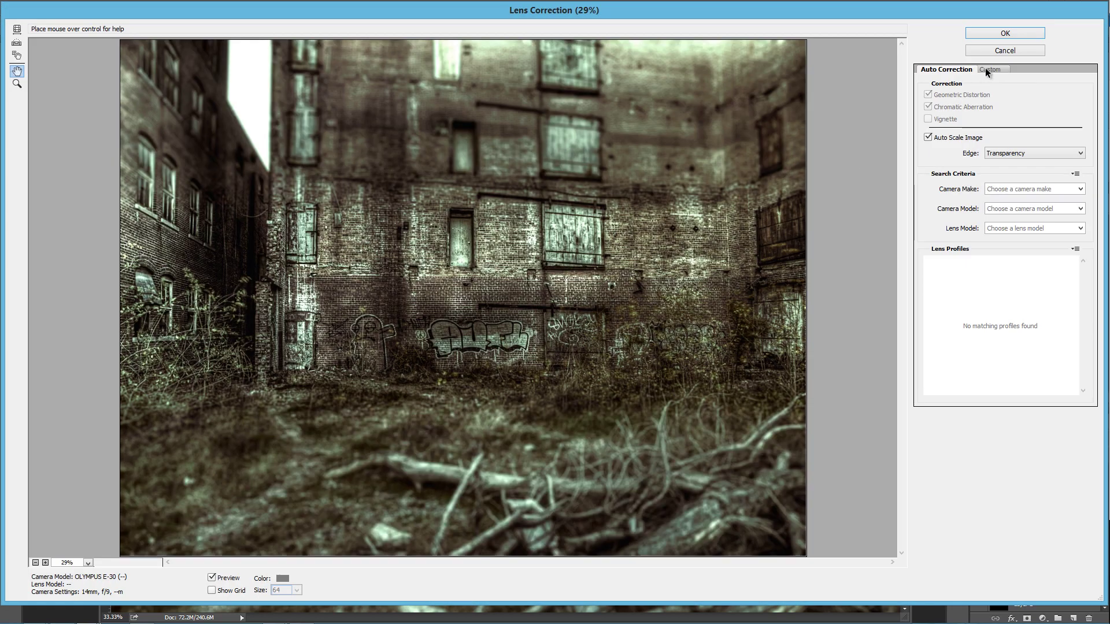
left_click(989, 69)
left_click(938, 245)
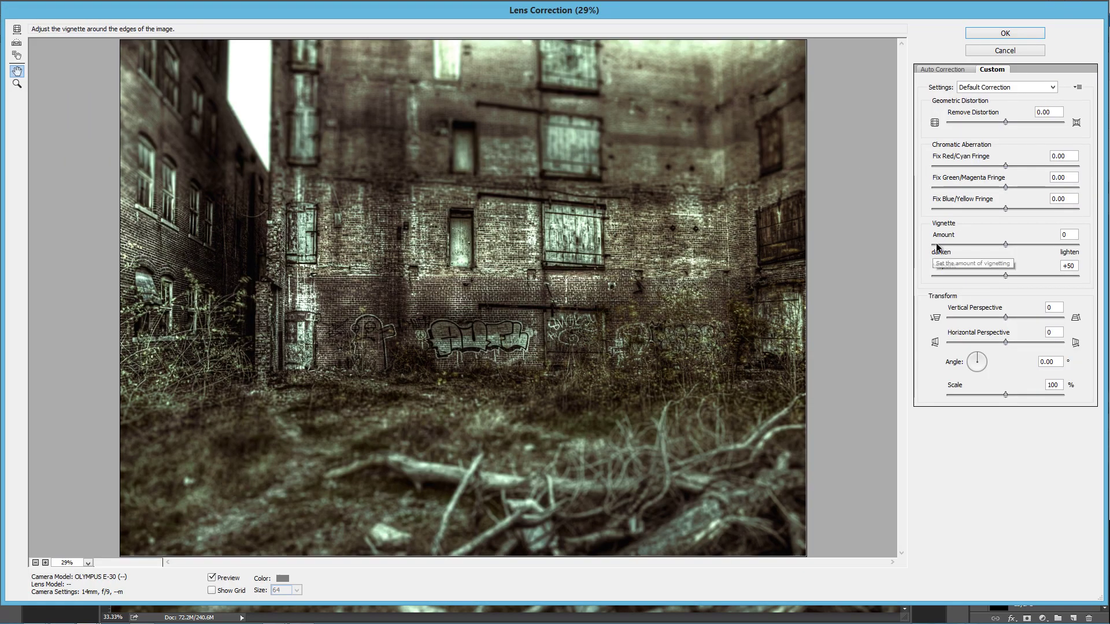
left_click_drag(1001, 276, 992, 277)
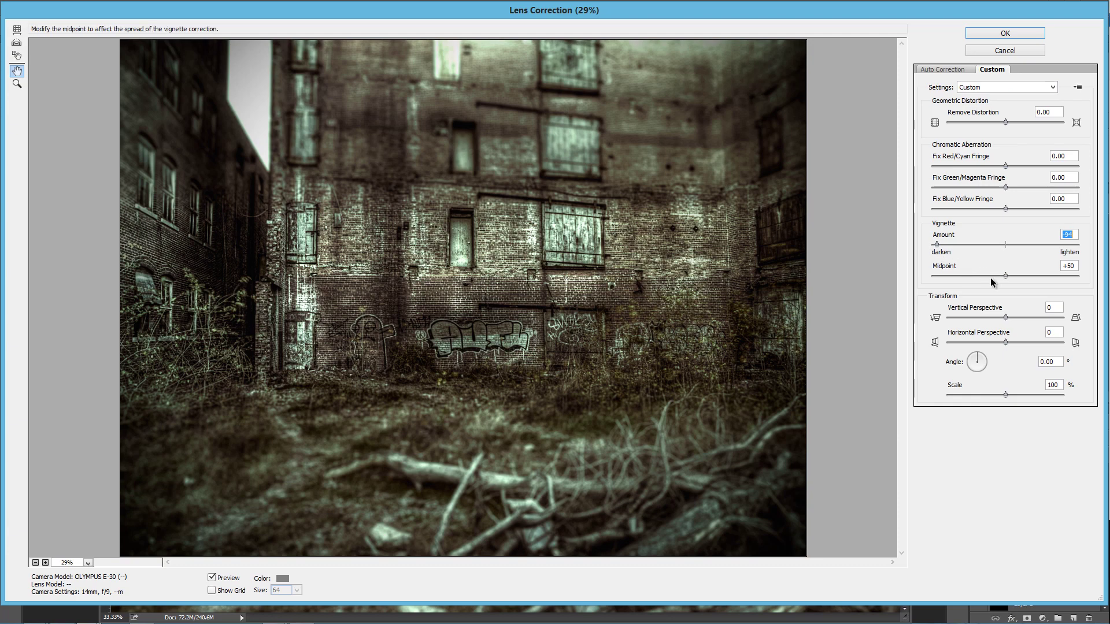
left_click(1004, 34)
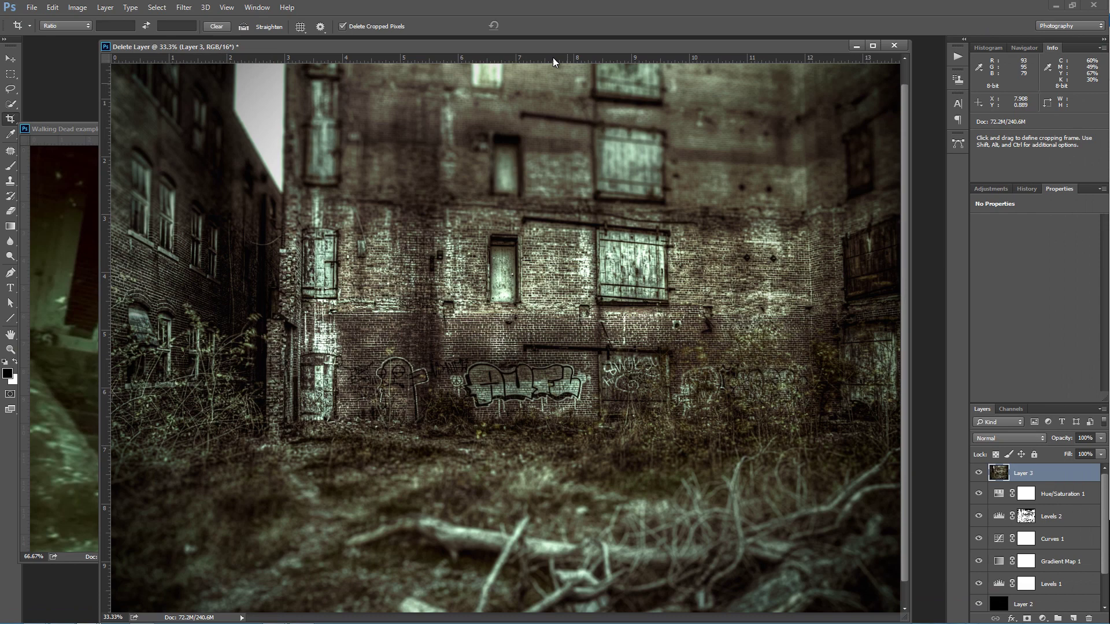
Compare with the Walking Dead reference, then select the Highlights via Color Range
left_click(61, 127)
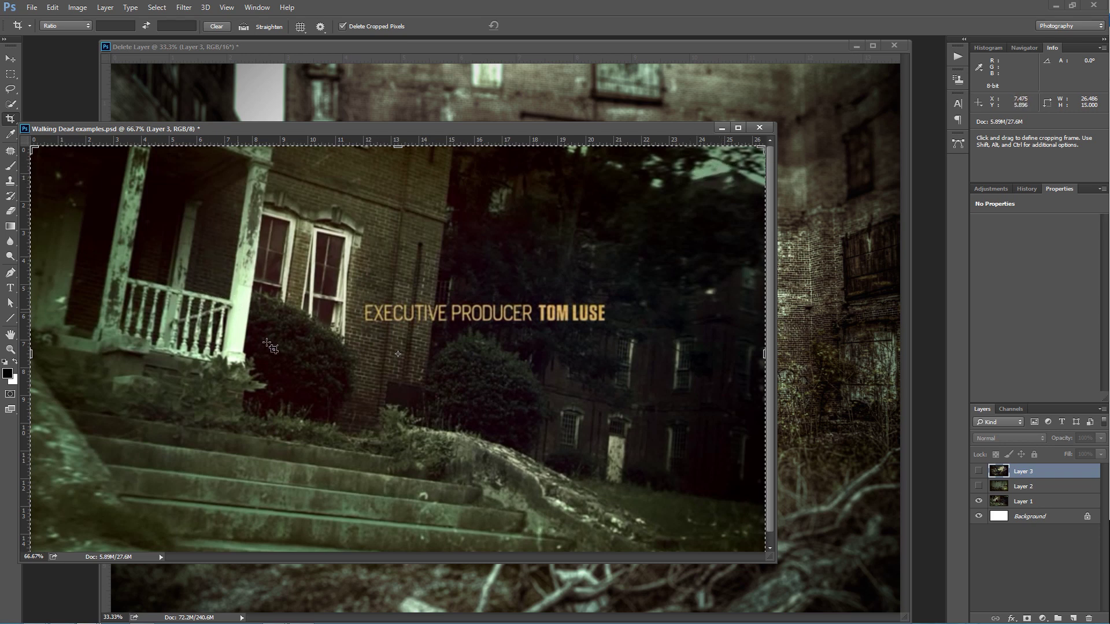
left_click(373, 51)
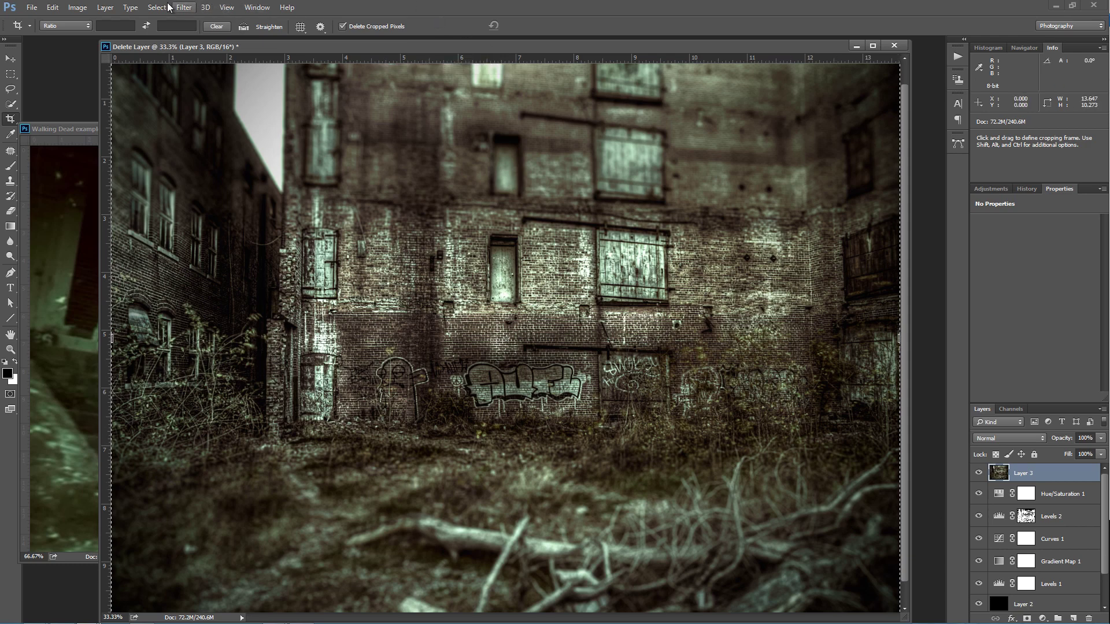
left_click(168, 7)
left_click(188, 119)
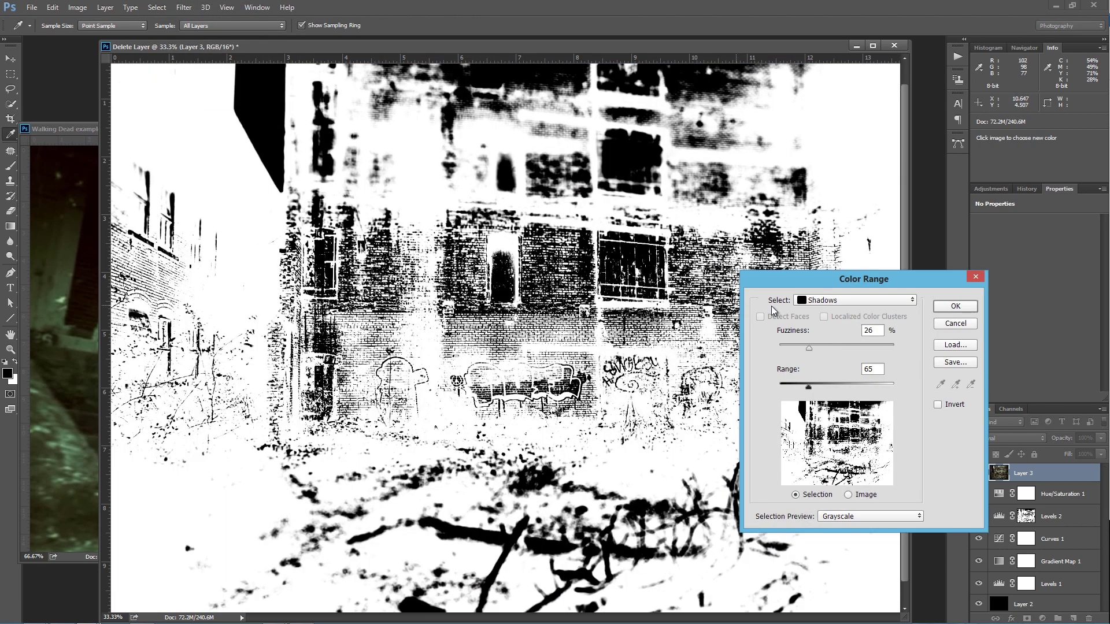
left_click(824, 301)
left_click(827, 414)
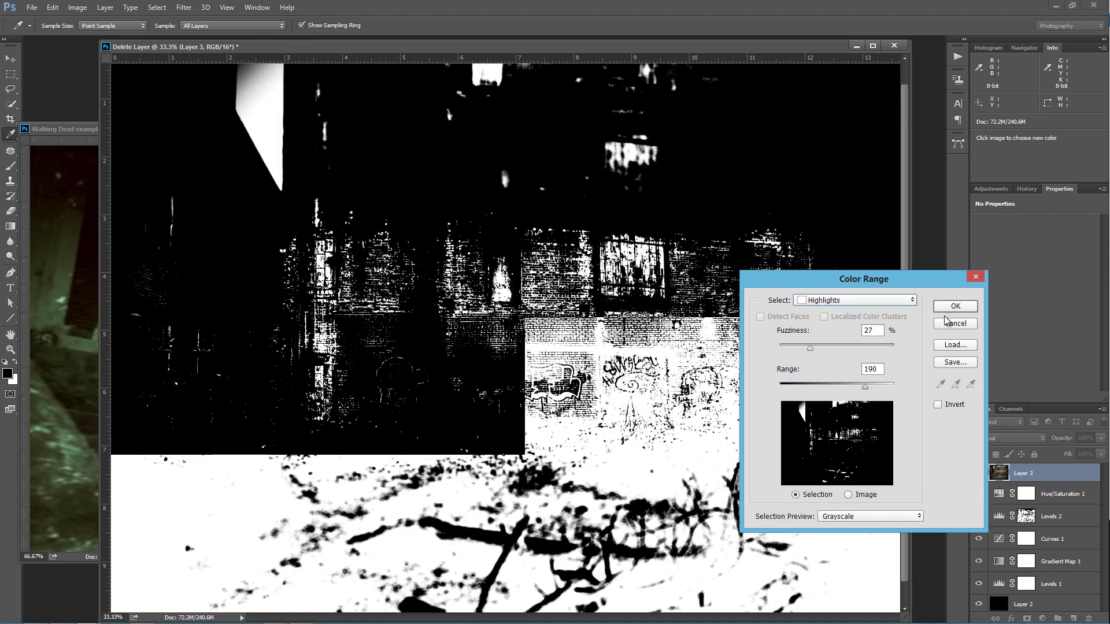
left_click(947, 311)
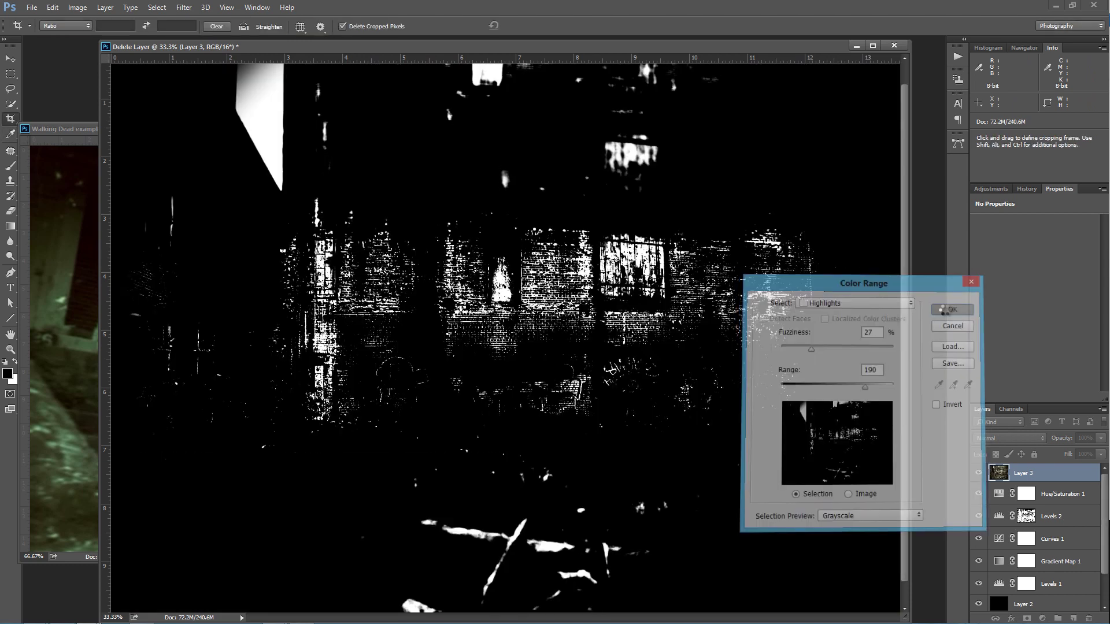
key("c")
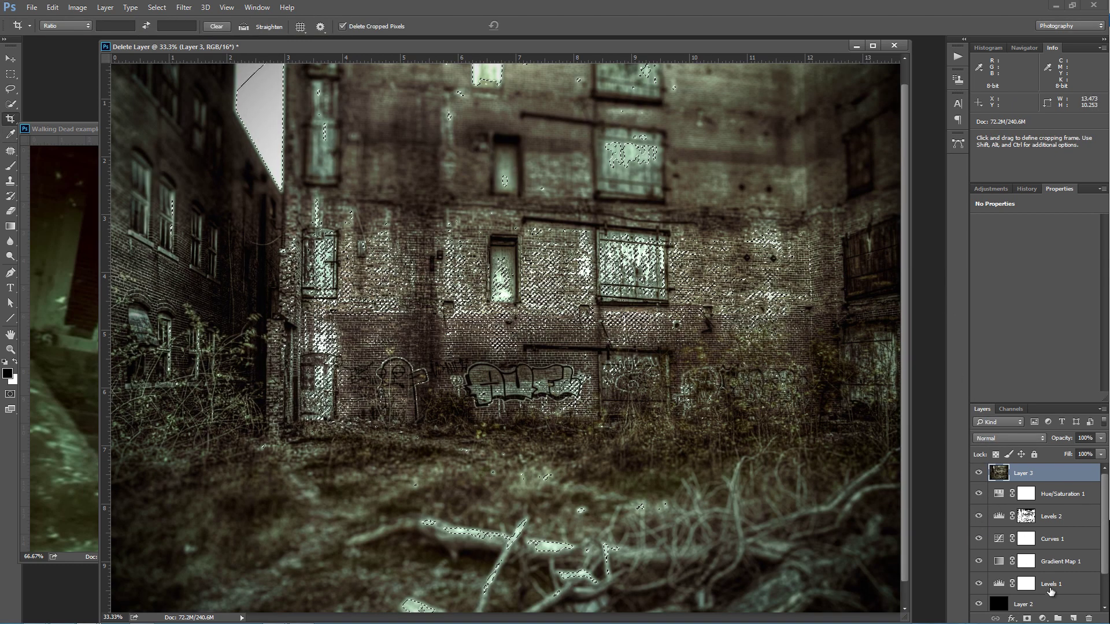
Add a Solid Color fill layer in dark green 1c2c0c over the highlights selection
left_click(1043, 619)
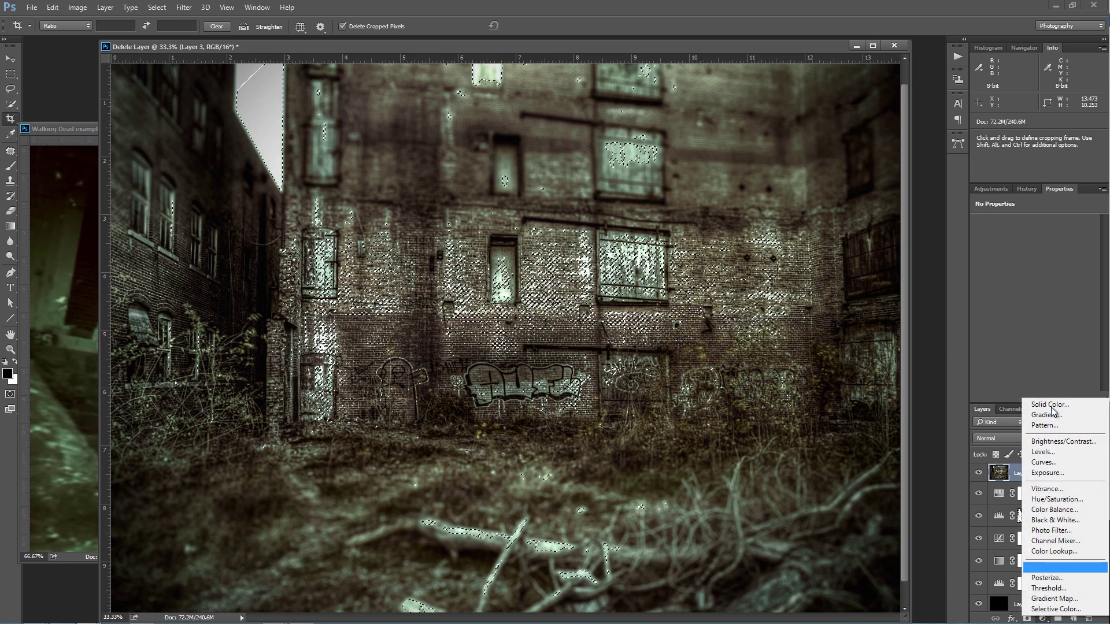
left_click(1038, 330)
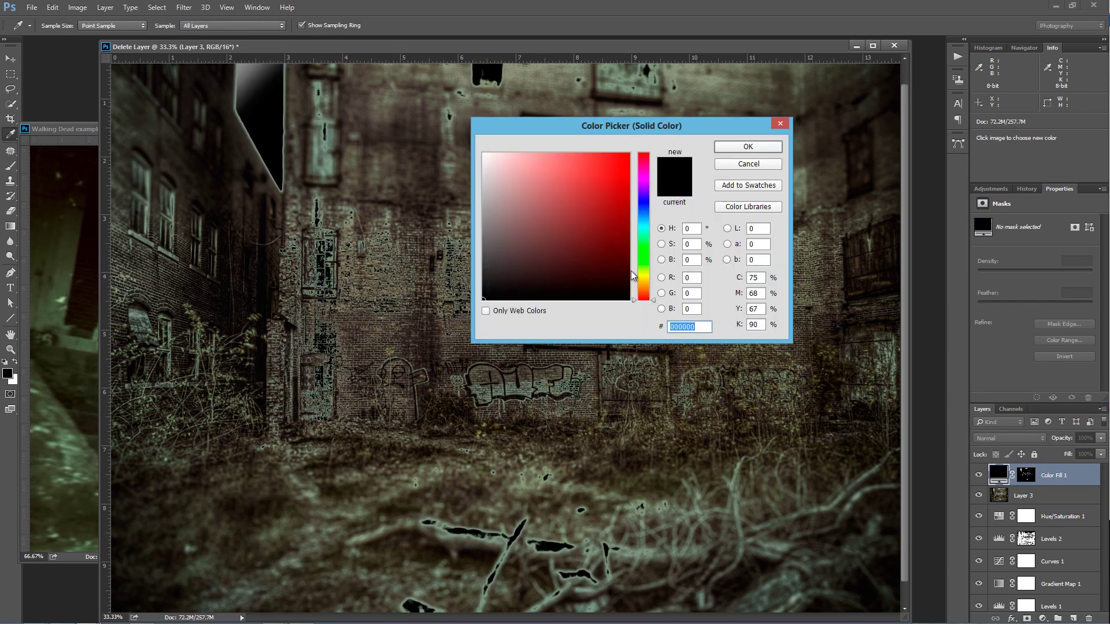
left_click(645, 263)
left_click_drag(595, 272, 573, 274)
left_click(739, 150)
key("c")
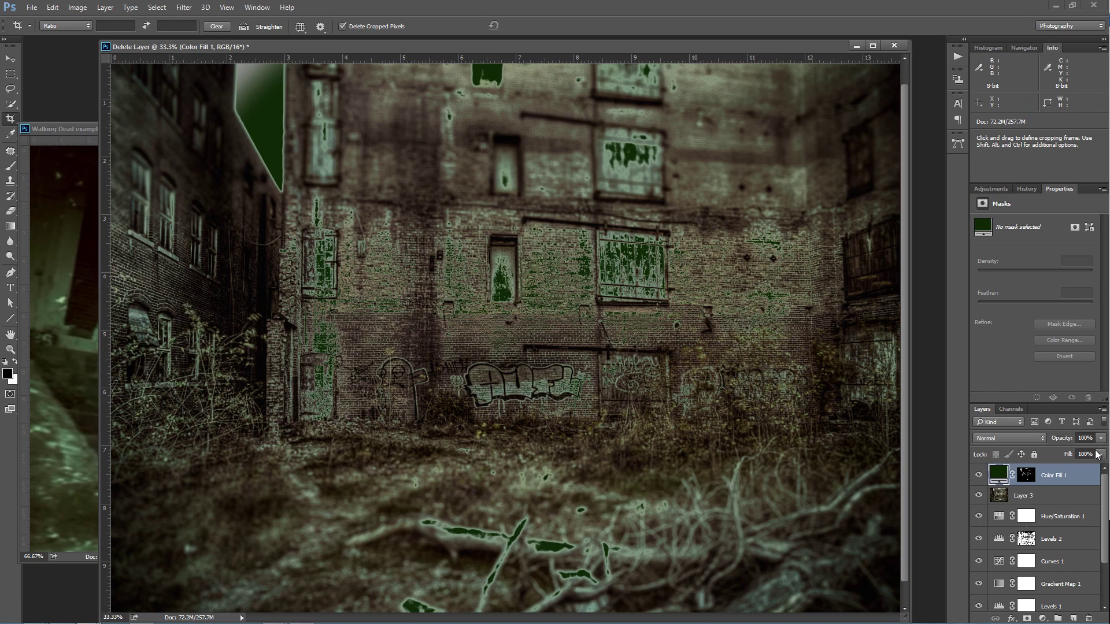
Set the green fill to 16% opacity and feather its mask by 2.3 px
left_click_drag(1101, 438, 1050, 450)
left_click(978, 475)
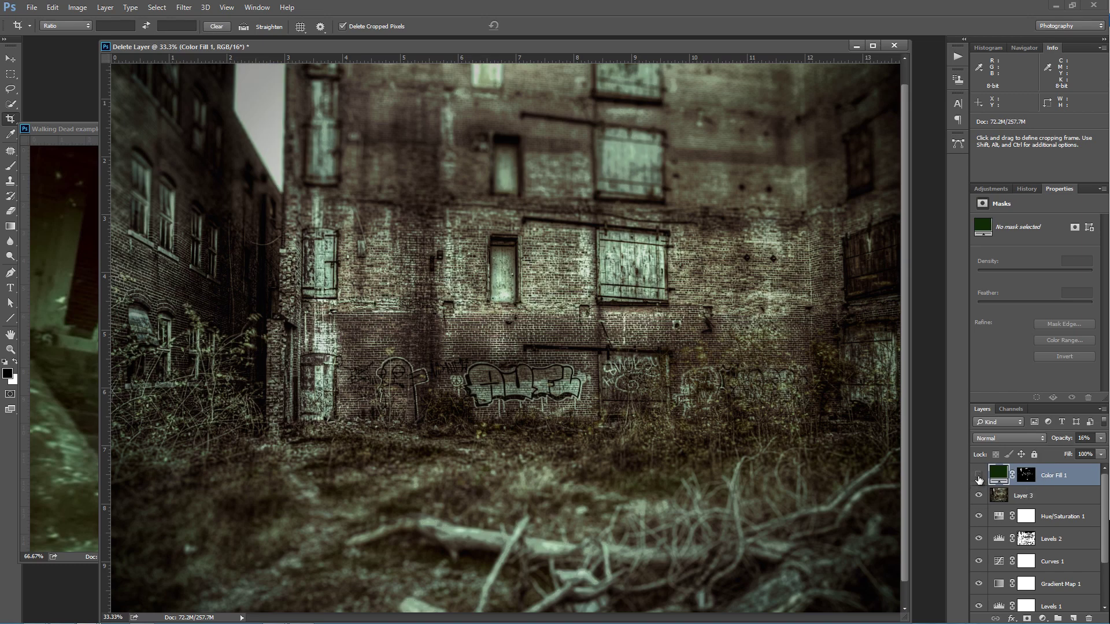
left_click(979, 475)
left_click(978, 475)
left_click(978, 475)
left_click(1027, 477)
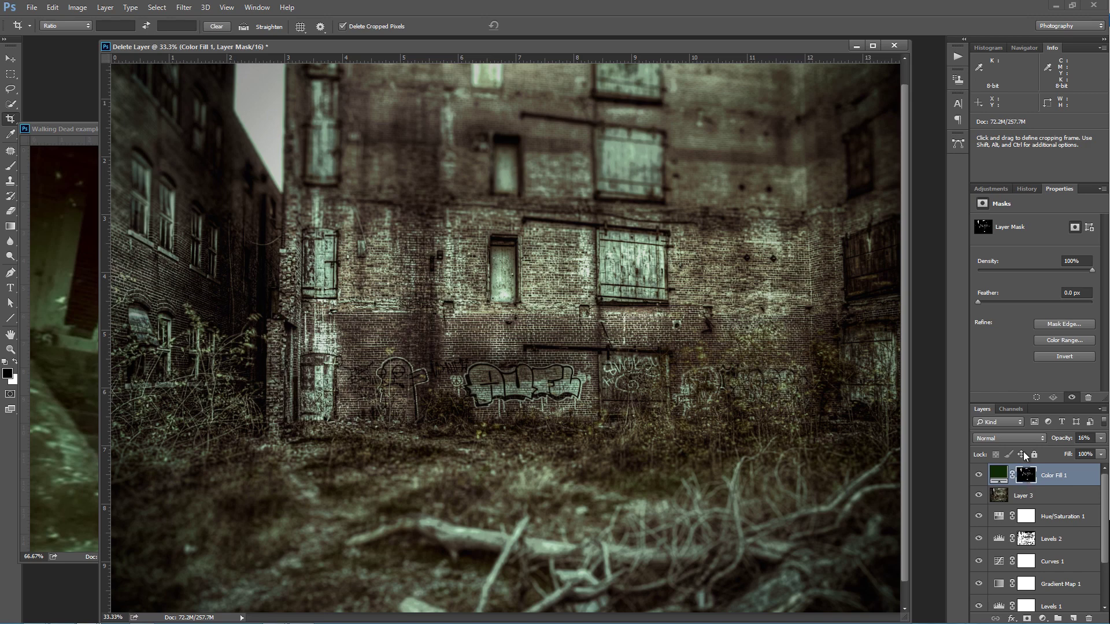
left_click_drag(978, 303, 992, 301)
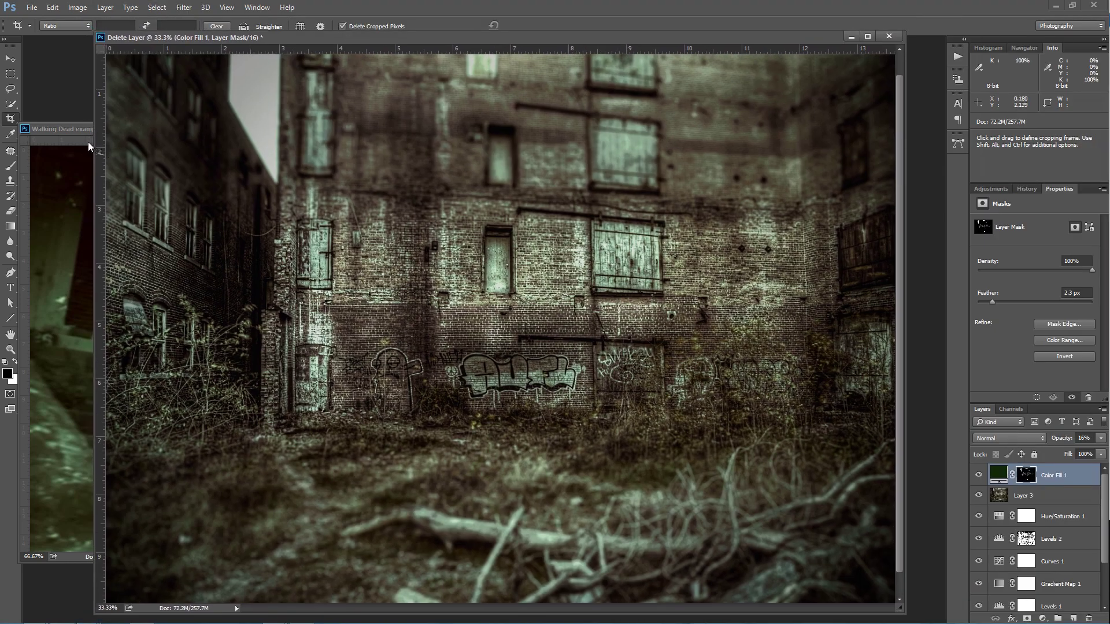
left_click(88, 141)
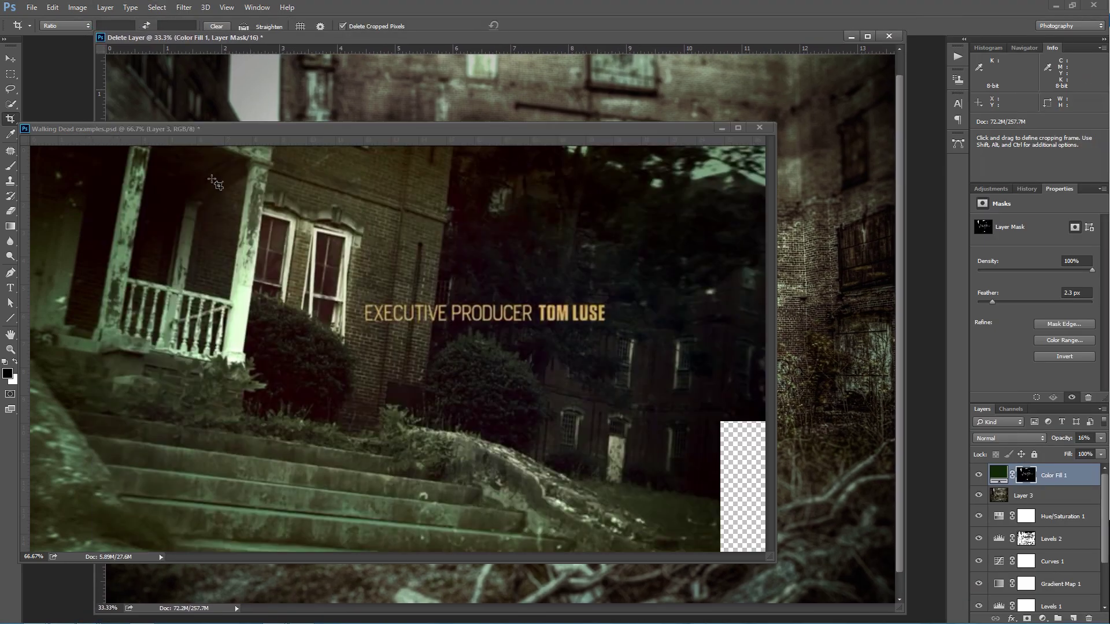
left_click(473, 46)
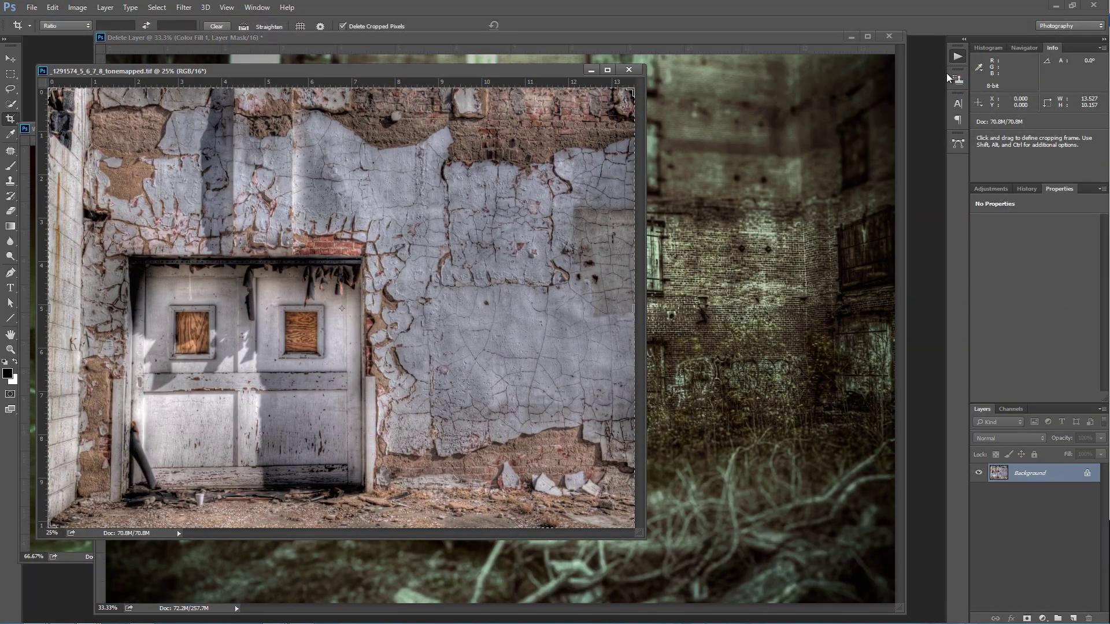
Play The Walking Dead Intro Effect action on the peeling-wall door photo
left_click(956, 80)
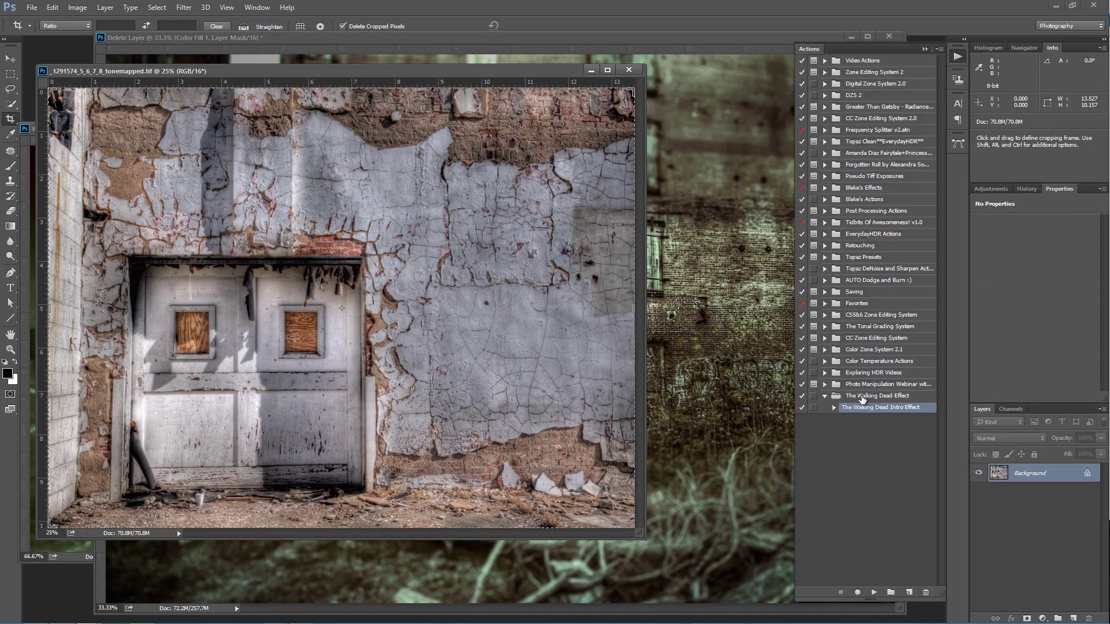
left_click(825, 396)
key("Down")
left_click(875, 592)
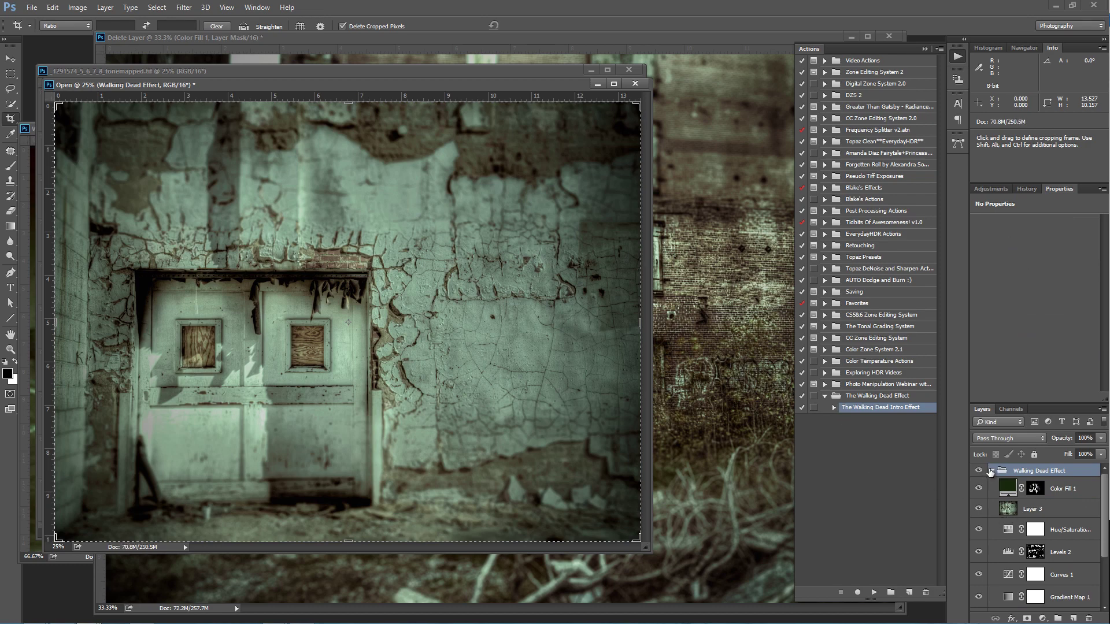
Collapse the Walking Dead Effect group and toggle its visibility to compare with the original
left_click(992, 471)
left_click(979, 472)
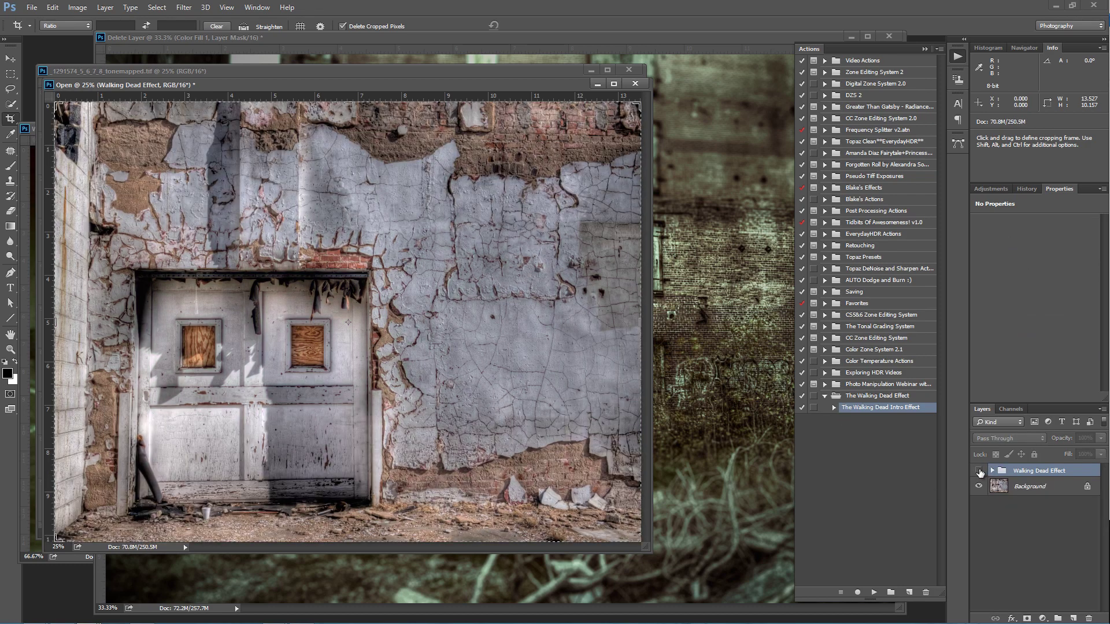
left_click(979, 471)
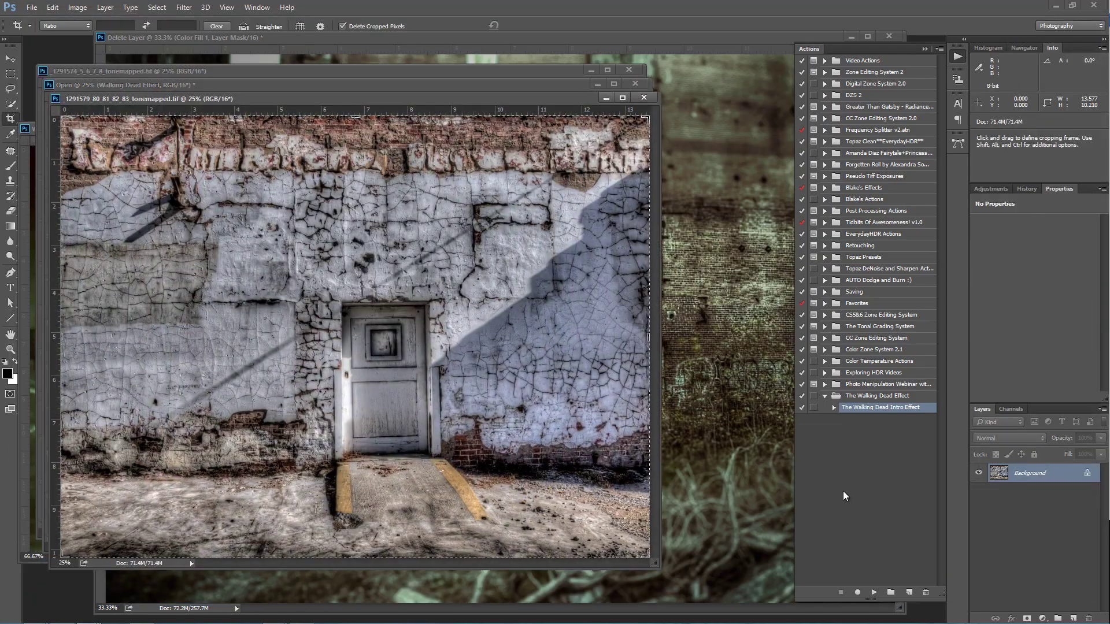
Play The Walking Dead Intro Effect action on the cracked white wall photo
left_click(874, 592)
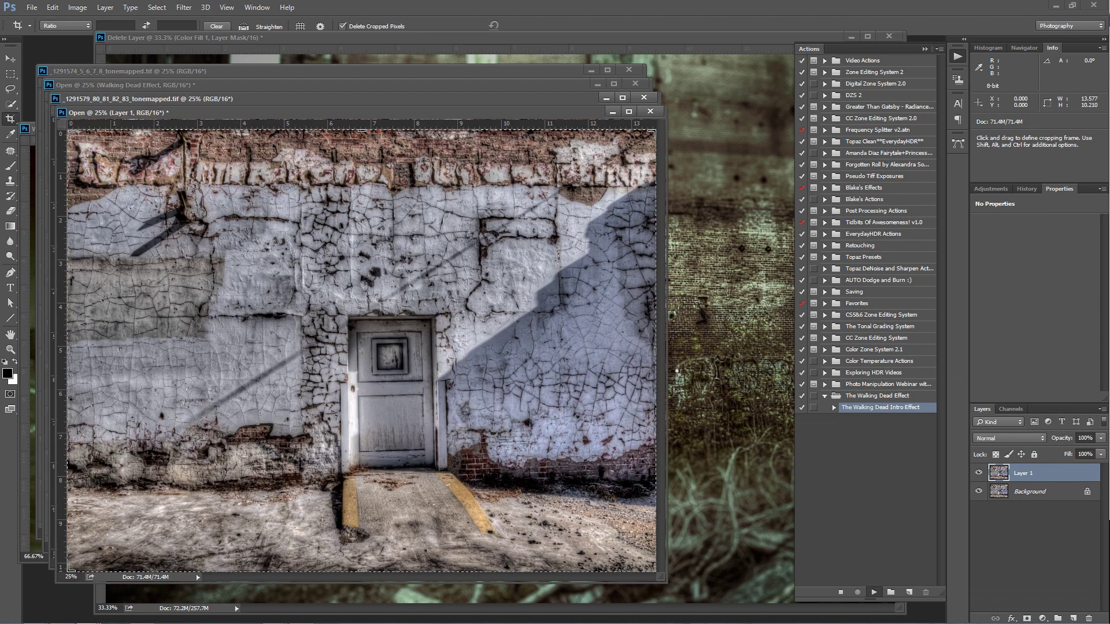